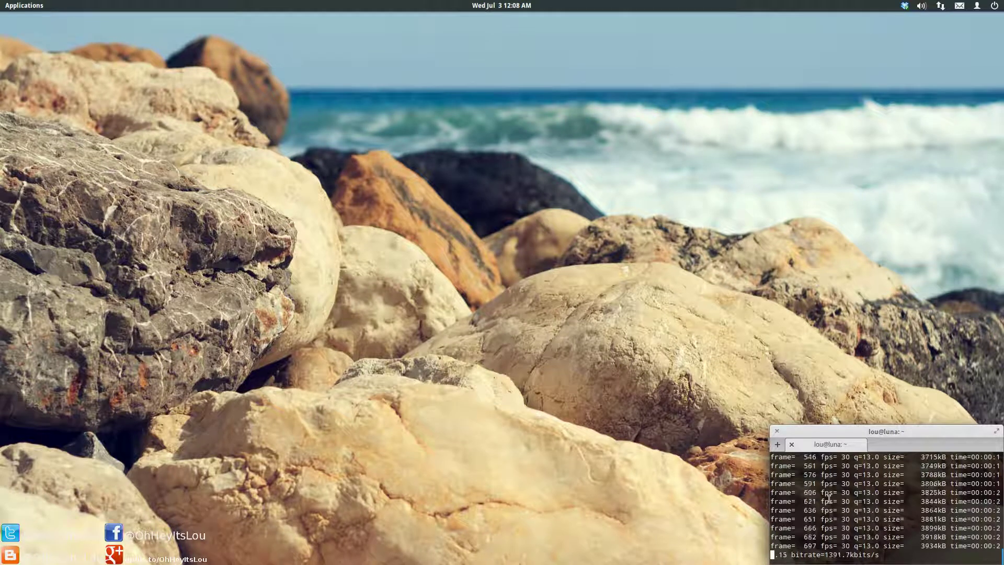
Open a Files window on Home from the dock, closing the extra Documents window it opened.
{"action": "mouse_move", "coordinate": [529, 563]}
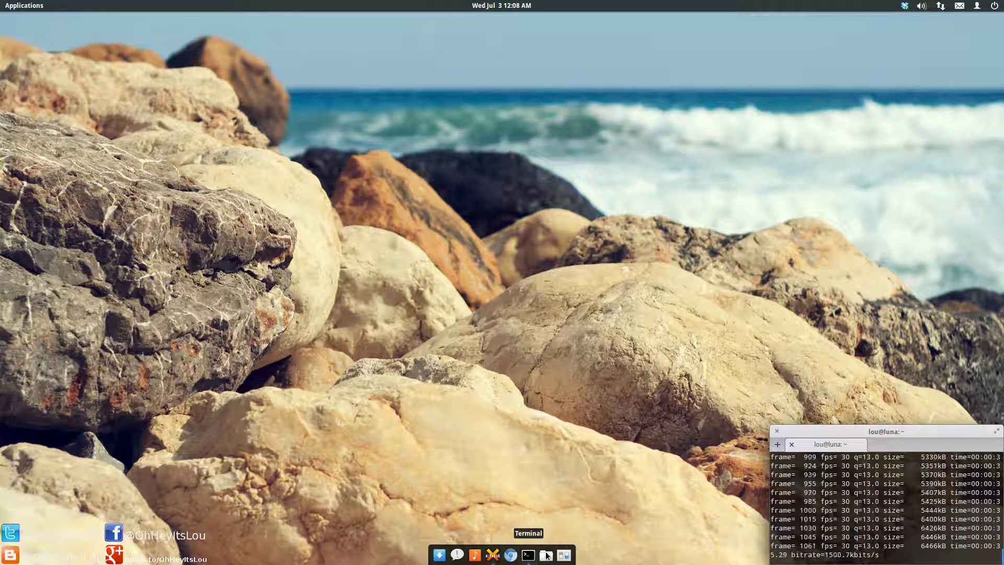
{"action": "left_click", "coordinate": [547, 556]}
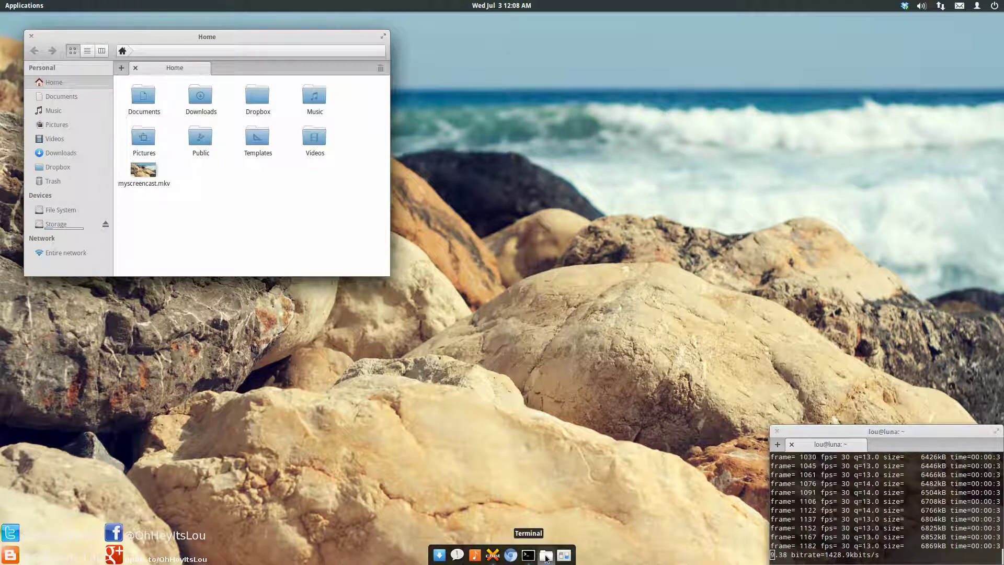
{"action": "right_click", "coordinate": [546, 559]}
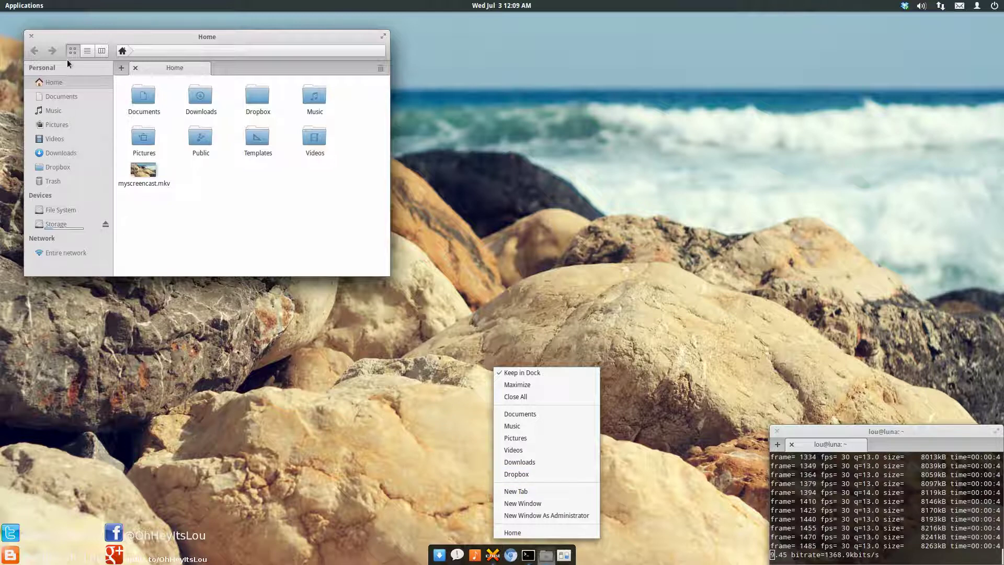
{"action": "left_click", "coordinate": [565, 413]}
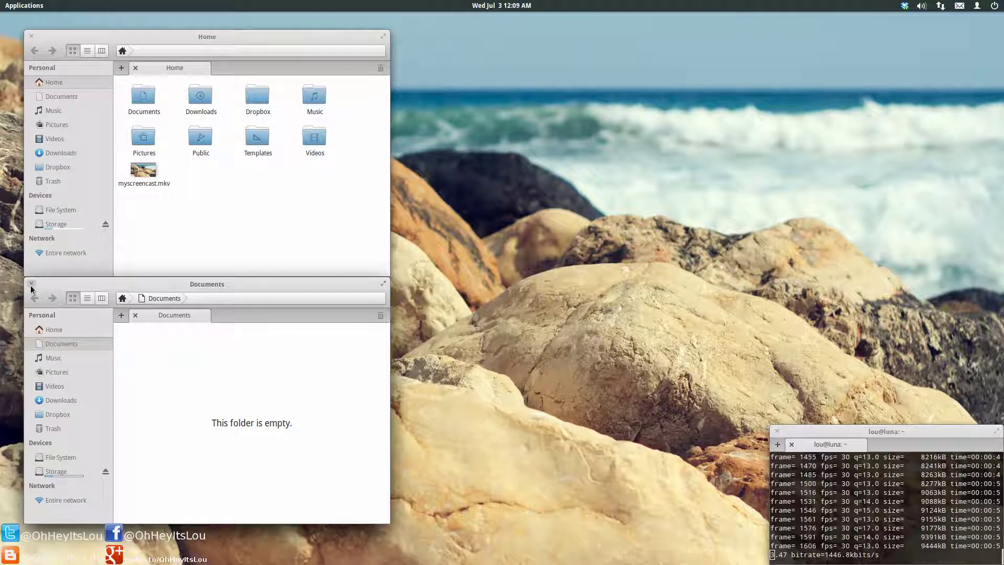
{"action": "left_click", "coordinate": [31, 284]}
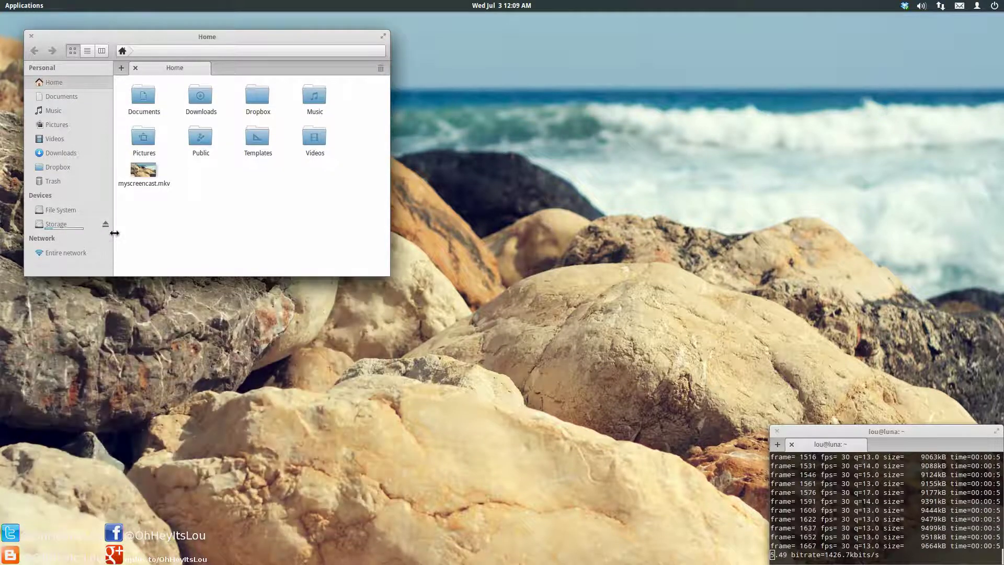
Open a second Terminal window from the dock and place it top-right beside the Home window.
{"action": "mouse_move", "coordinate": [510, 559]}
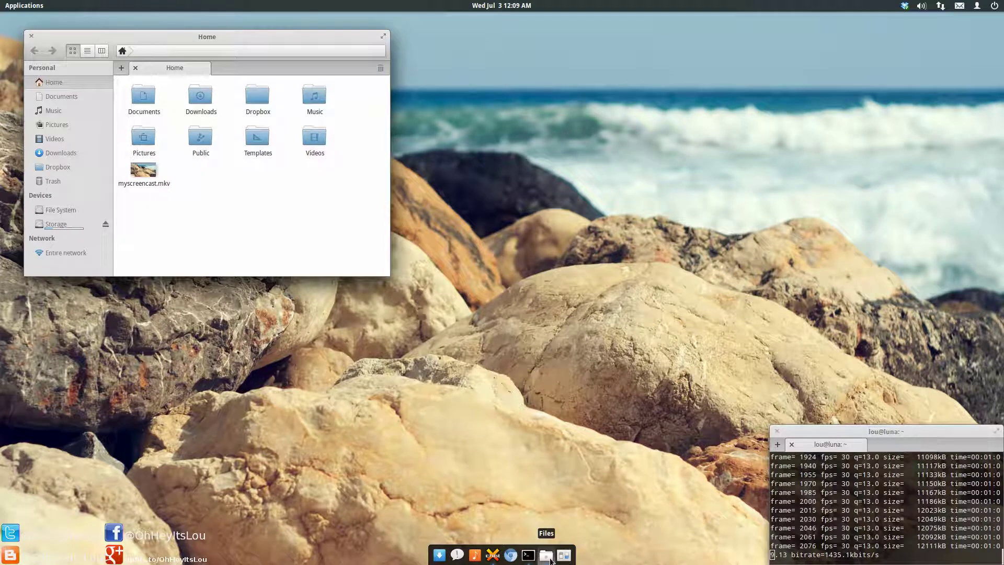
{"action": "left_click_drag", "start_coordinate": [262, 34], "coordinate": [347, 38]}
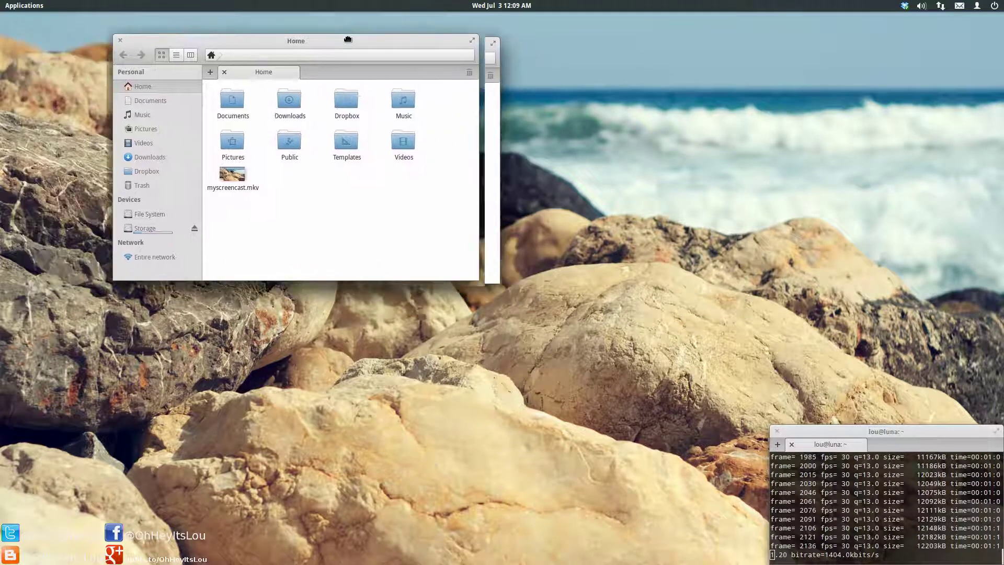
{"action": "right_click", "coordinate": [510, 559]}
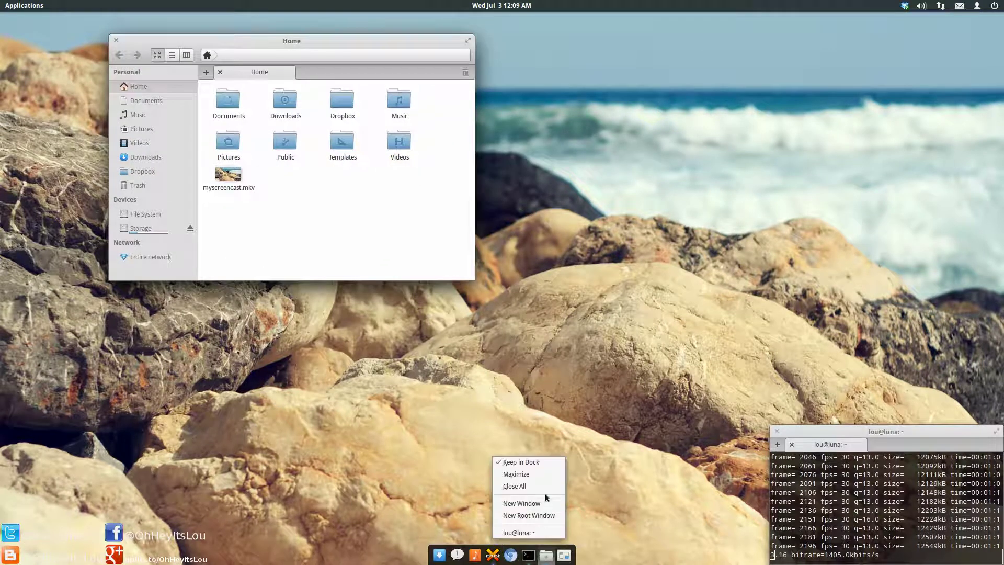
{"action": "left_click", "coordinate": [552, 503]}
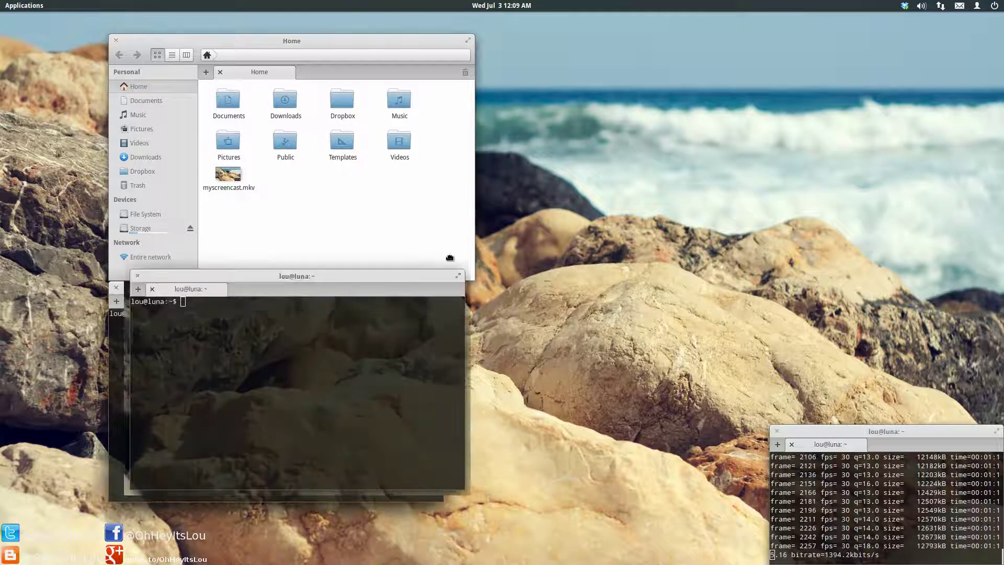
{"action": "left_click_drag", "start_coordinate": [417, 290], "coordinate": [685, 23]}
{"action": "left_click_drag", "start_coordinate": [311, 37], "coordinate": [229, 36]}
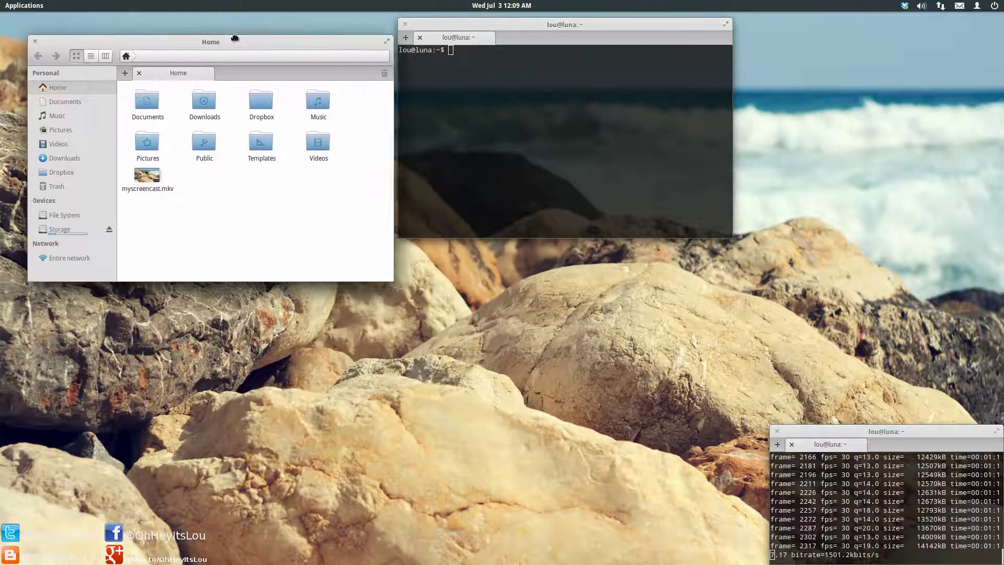
{"action": "left_click_drag", "start_coordinate": [530, 25], "coordinate": [544, 43]}
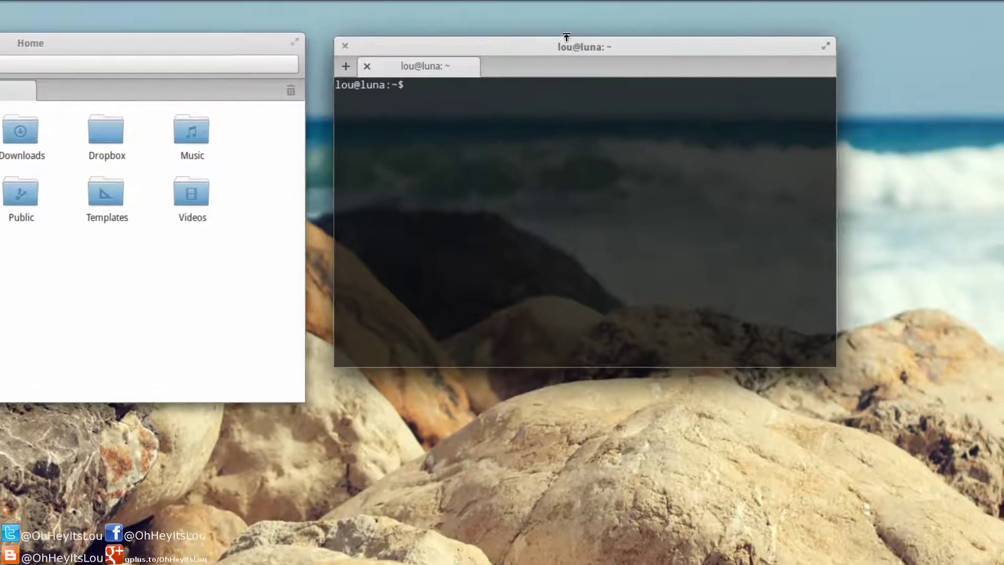
Run mkdir .Multimedia in the terminal to create the hidden folder in home.
{"action": "left_click", "coordinate": [565, 43]}
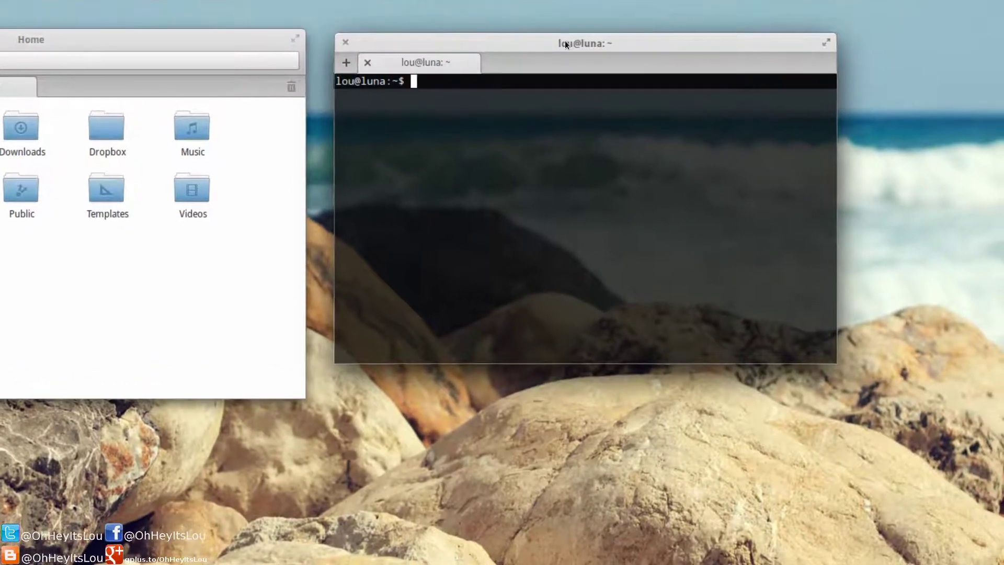
{"action": "type", "text": "mkdir ."}
{"action": "type", "text": "Multimedia"}
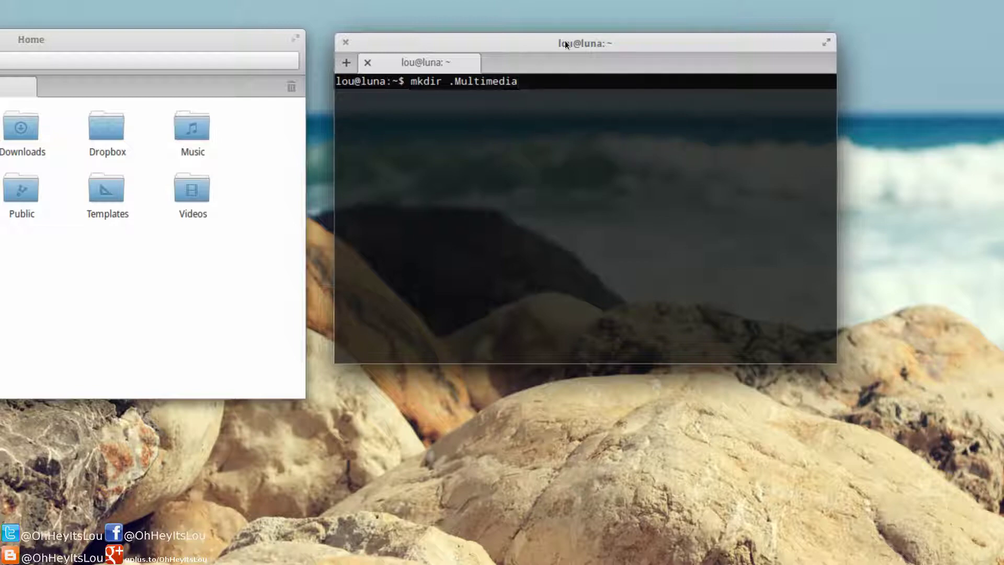
{"action": "key", "text": "Return"}
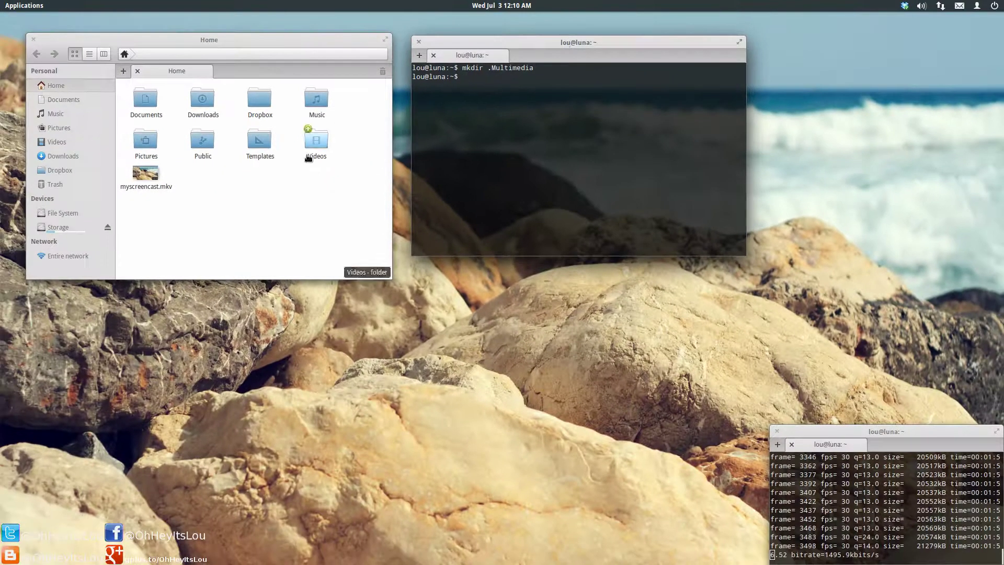
Show hidden files in the Home window to confirm .Multimedia exists.
{"action": "left_click", "coordinate": [252, 210]}
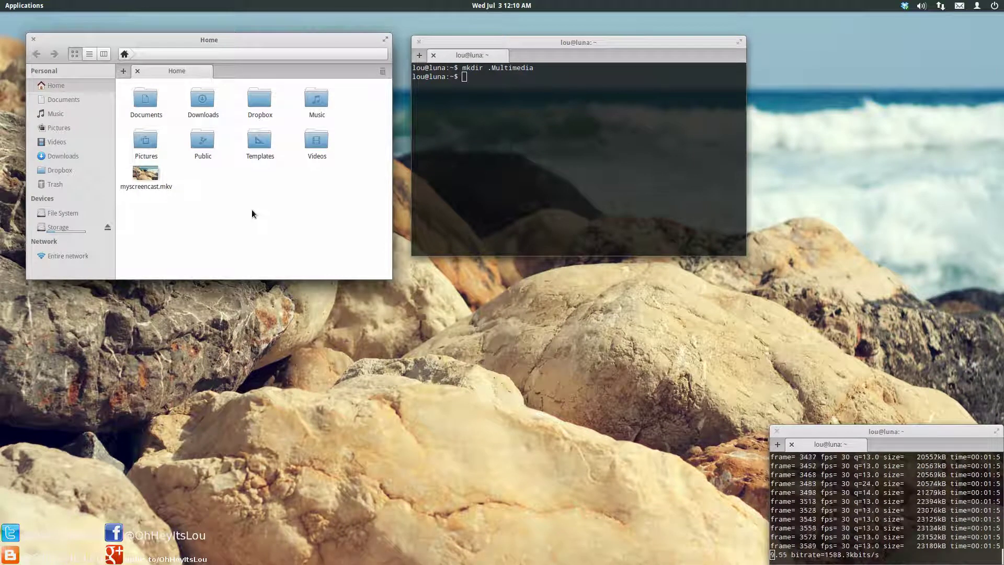
{"action": "key", "text": "ctrl+h"}
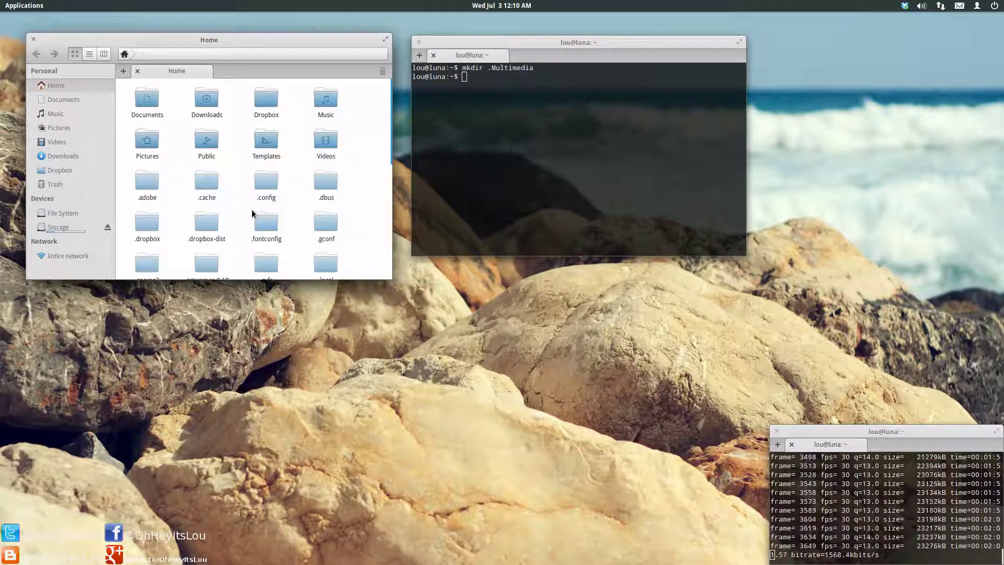
{"action": "scroll", "coordinate": [249, 207], "scroll_direction": "down", "scroll_amount": 4}
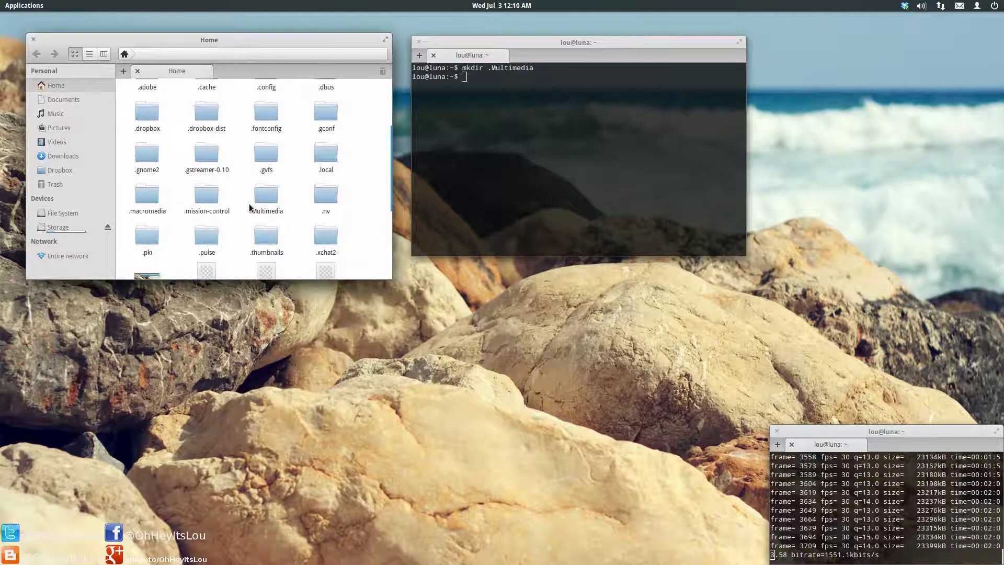
In a second tab, hide dot-files again and browse from File System to /usr/share.
{"action": "double_click", "coordinate": [262, 73]}
{"action": "key", "text": "ctrl+h"}
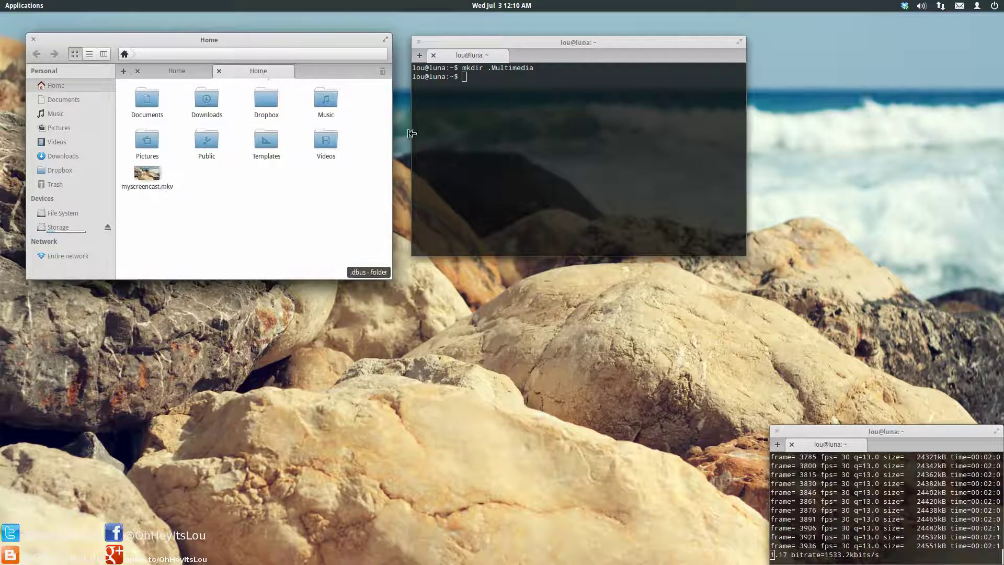
{"action": "left_click", "coordinate": [65, 212]}
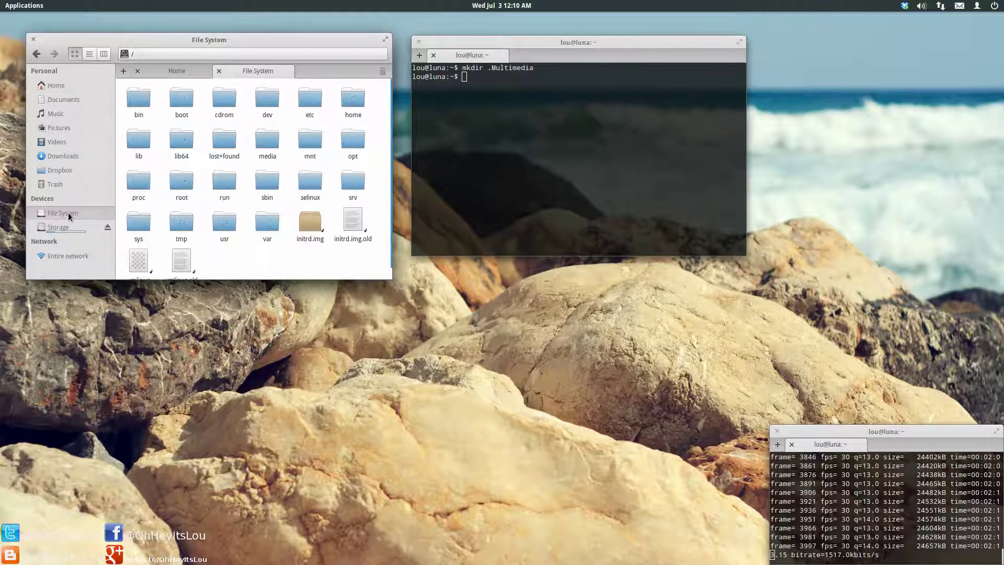
{"action": "left_click", "coordinate": [227, 239]}
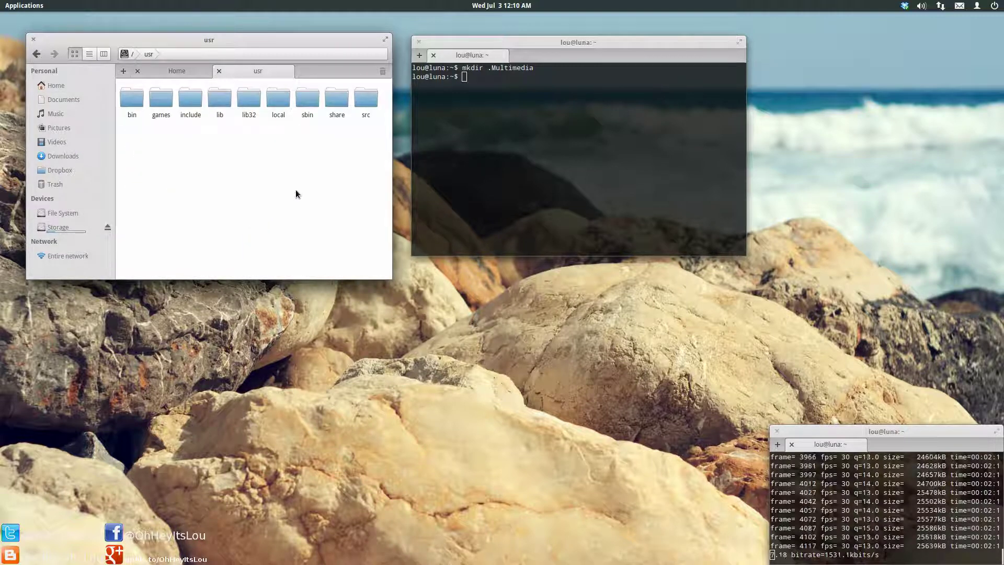
{"action": "double_click", "coordinate": [335, 99]}
In the applications folder, select the Audacity, Blender, GIMP and HandBrake launchers.
{"action": "double_click", "coordinate": [173, 200]}
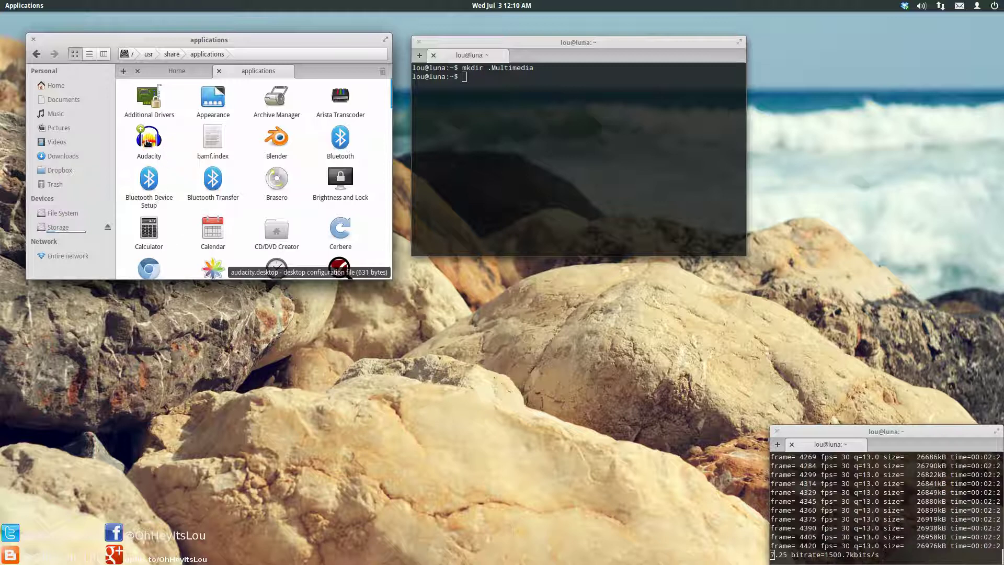
{"action": "left_click", "coordinate": [148, 143]}
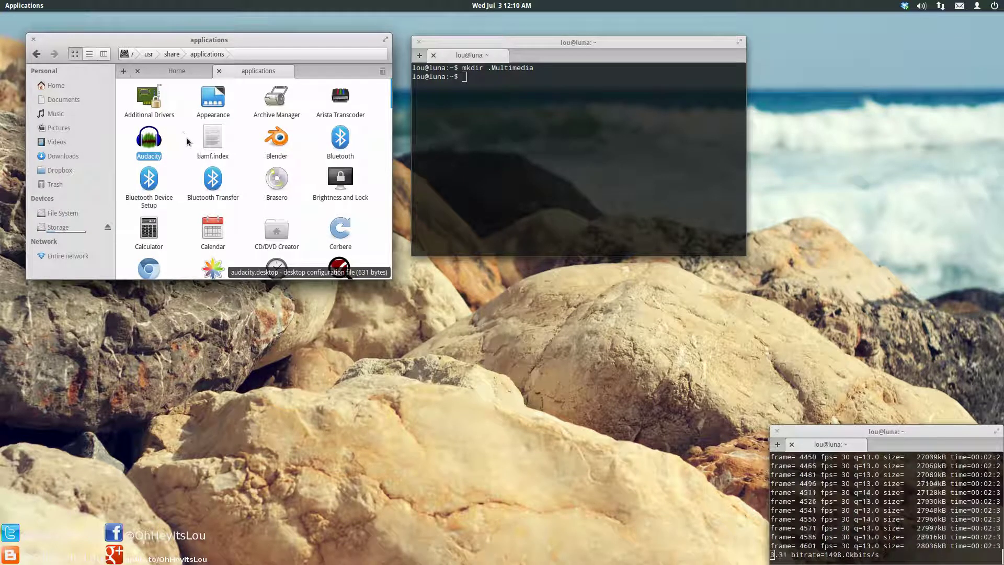
{"action": "left_click", "coordinate": [278, 151], "text": "ctrl"}
{"action": "left_click_drag", "start_coordinate": [278, 151], "coordinate": [282, 148]}
{"action": "scroll", "coordinate": [282, 148], "scroll_direction": "down", "scroll_amount": 3}
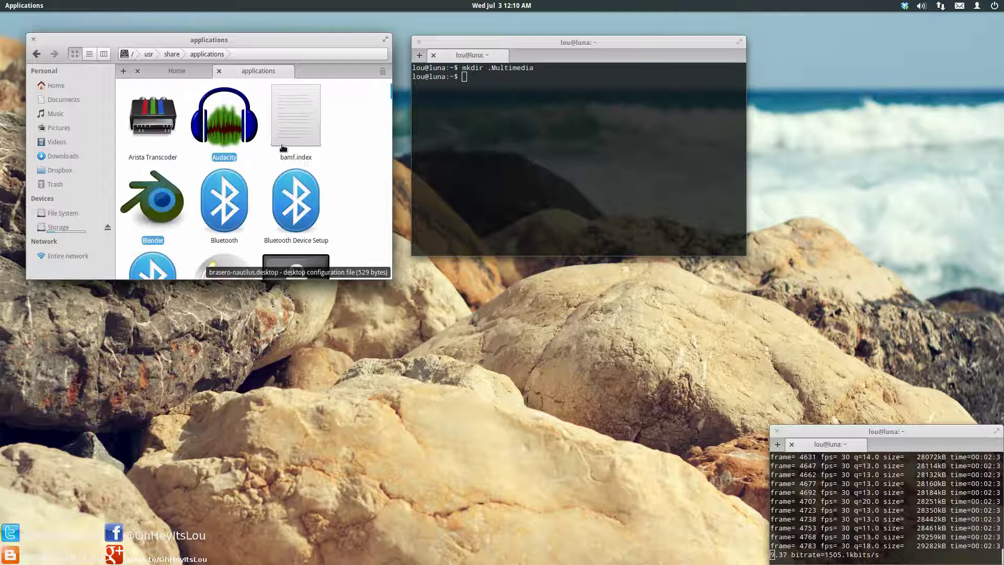
{"action": "scroll", "coordinate": [283, 148], "scroll_direction": "down", "scroll_amount": 1, "text": "ctrl"}
{"action": "scroll", "coordinate": [283, 148], "scroll_direction": "up", "scroll_amount": 3}
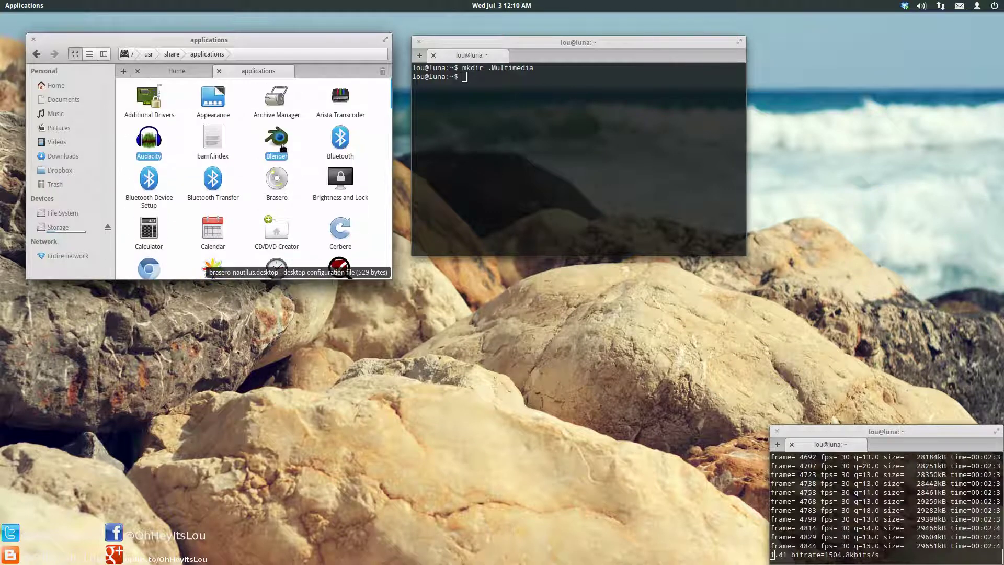
{"action": "scroll", "coordinate": [280, 157], "scroll_direction": "down", "scroll_amount": 2}
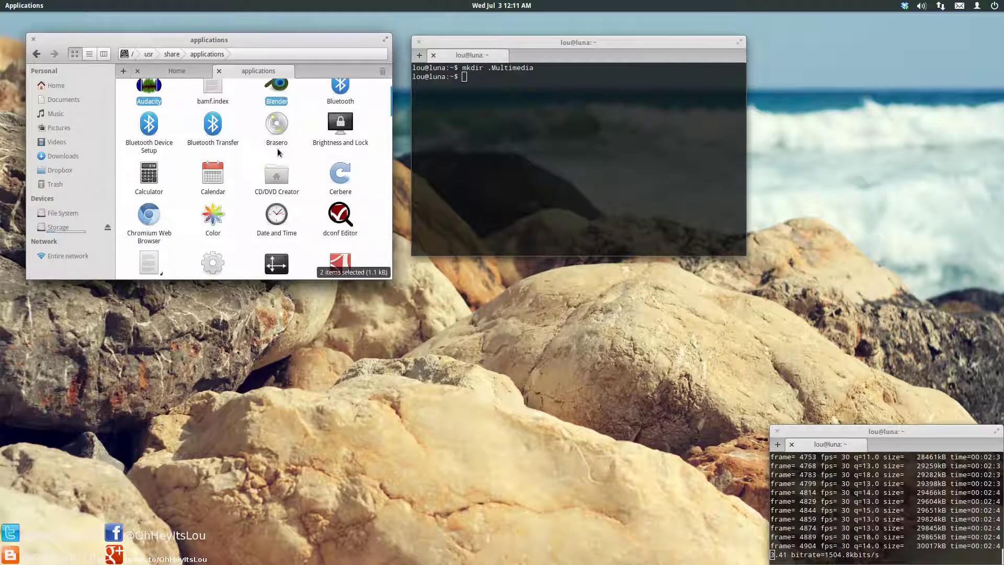
{"action": "scroll", "coordinate": [270, 209], "scroll_direction": "down", "scroll_amount": 1}
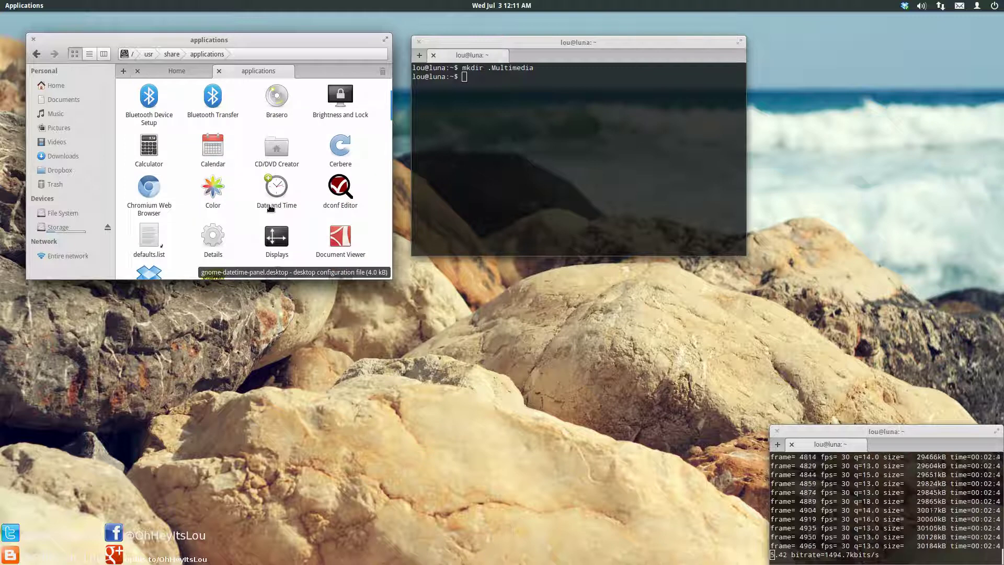
{"action": "scroll", "coordinate": [271, 208], "scroll_direction": "down", "scroll_amount": 2}
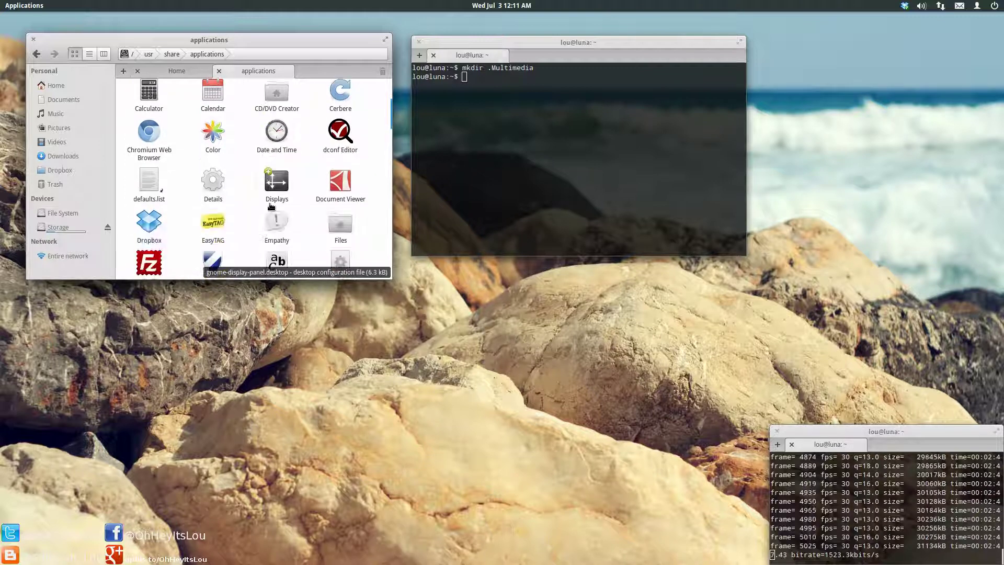
{"action": "scroll", "coordinate": [271, 207], "scroll_direction": "down", "scroll_amount": 4}
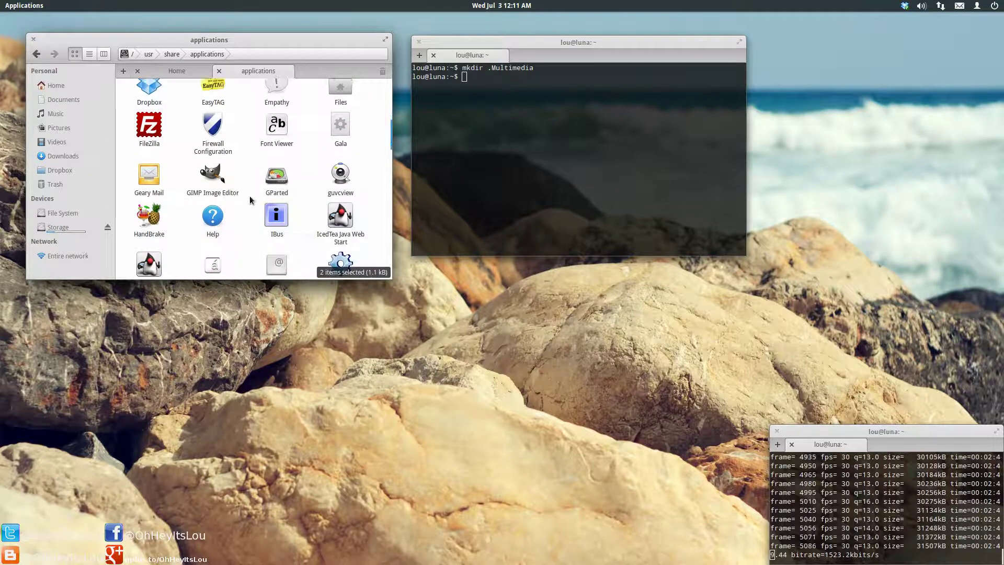
{"action": "left_click", "coordinate": [225, 189], "text": "ctrl"}
{"action": "left_click", "coordinate": [149, 215], "text": "ctrl"}
Add Movie Player, Minitube, OpenShot and VLC to the selection and copy all eight launchers.
{"action": "scroll", "coordinate": [220, 238], "scroll_direction": "down", "scroll_amount": 4}
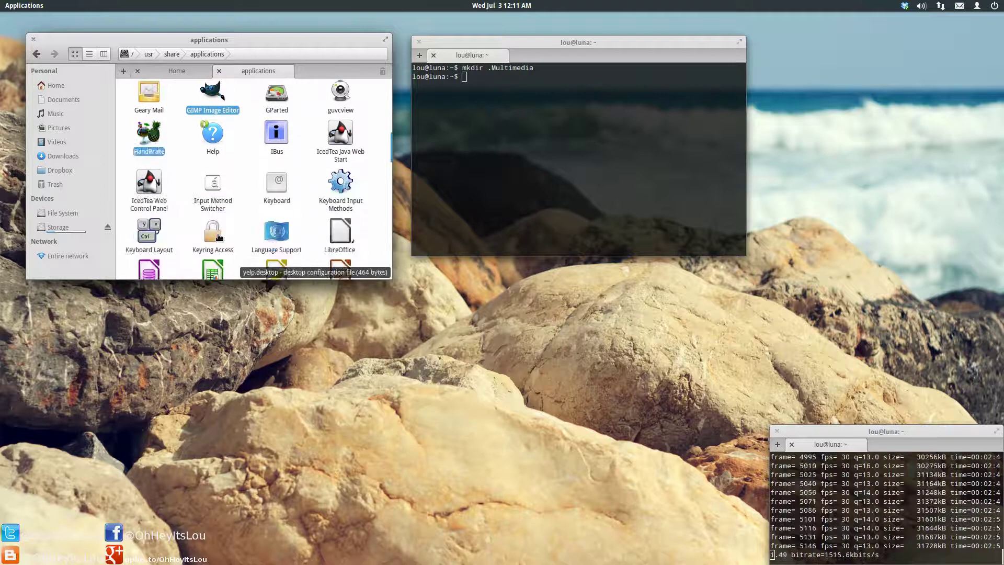
{"action": "scroll", "coordinate": [218, 236], "scroll_direction": "down", "scroll_amount": 4}
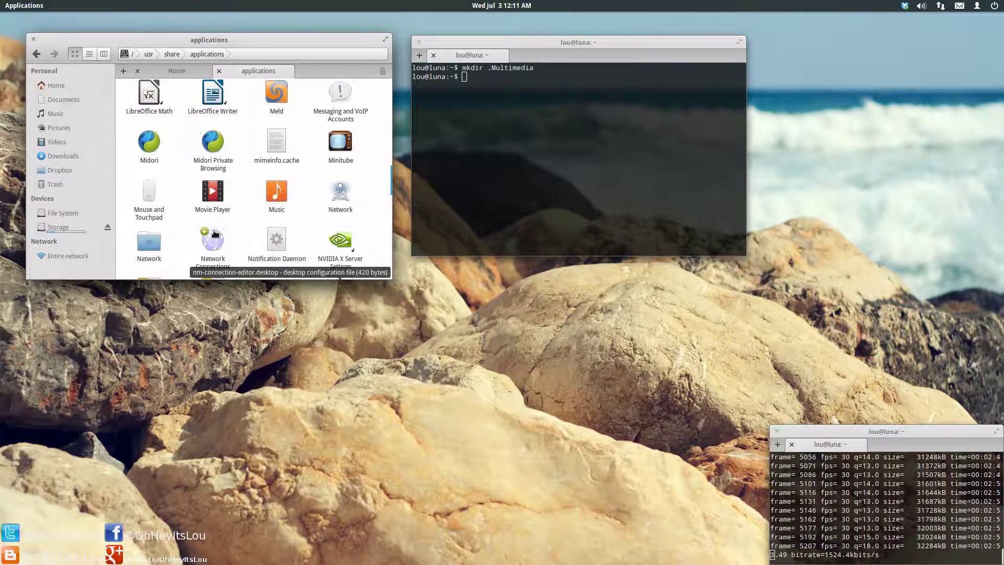
{"action": "left_click", "coordinate": [213, 193], "text": "ctrl"}
{"action": "left_click", "coordinate": [341, 143], "text": "ctrl"}
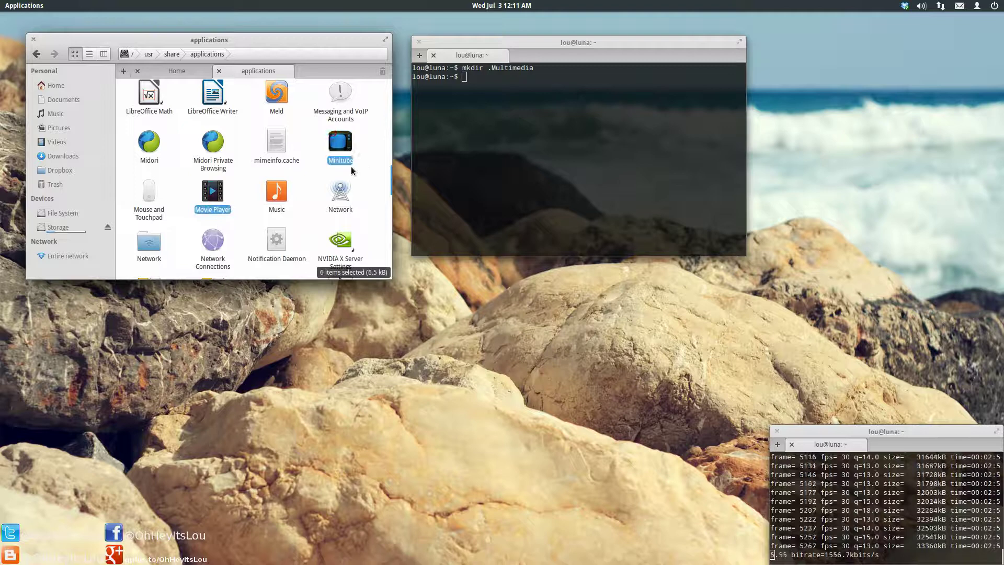
{"action": "scroll", "coordinate": [315, 209], "scroll_direction": "down", "scroll_amount": 3}
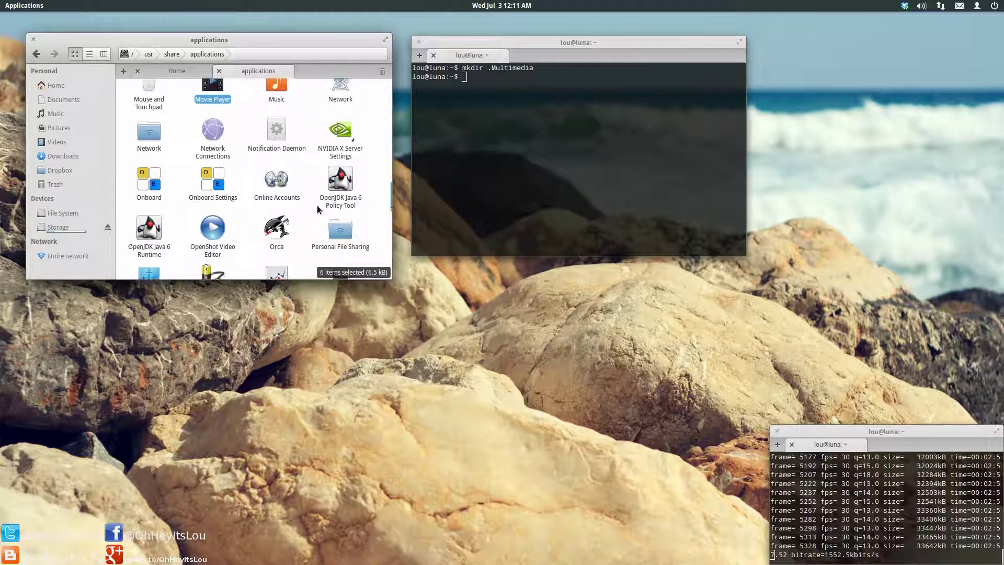
{"action": "left_click", "coordinate": [213, 201], "text": "ctrl"}
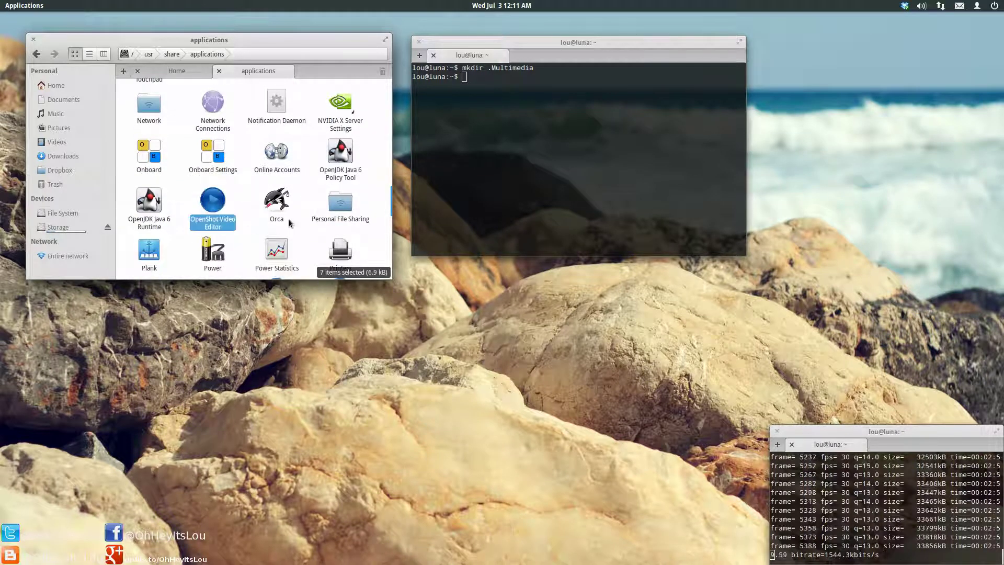
{"action": "scroll", "coordinate": [291, 224], "scroll_direction": "down", "scroll_amount": 3}
{"action": "scroll", "coordinate": [290, 221], "scroll_direction": "down", "scroll_amount": 3}
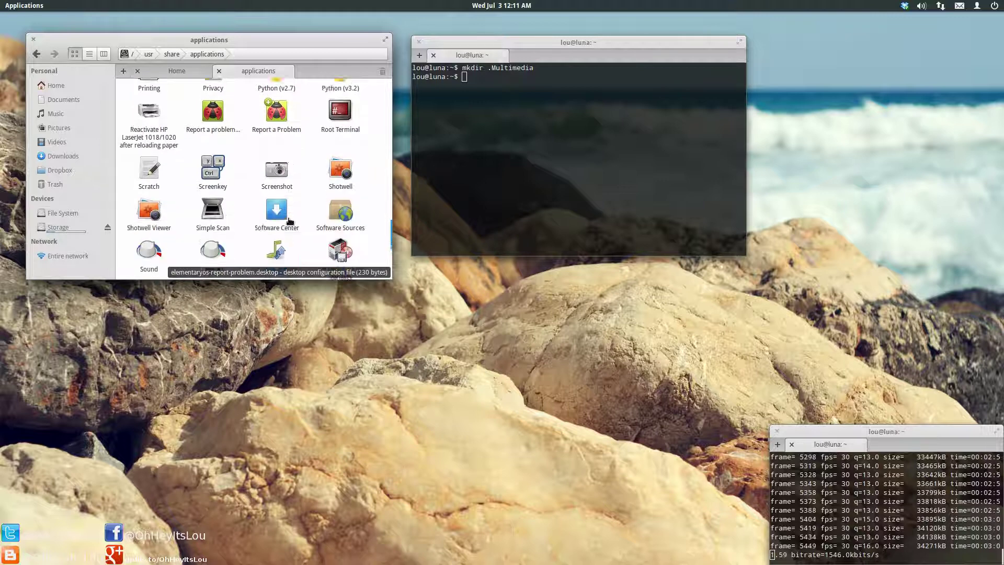
{"action": "scroll", "coordinate": [291, 222], "scroll_direction": "down", "scroll_amount": 3}
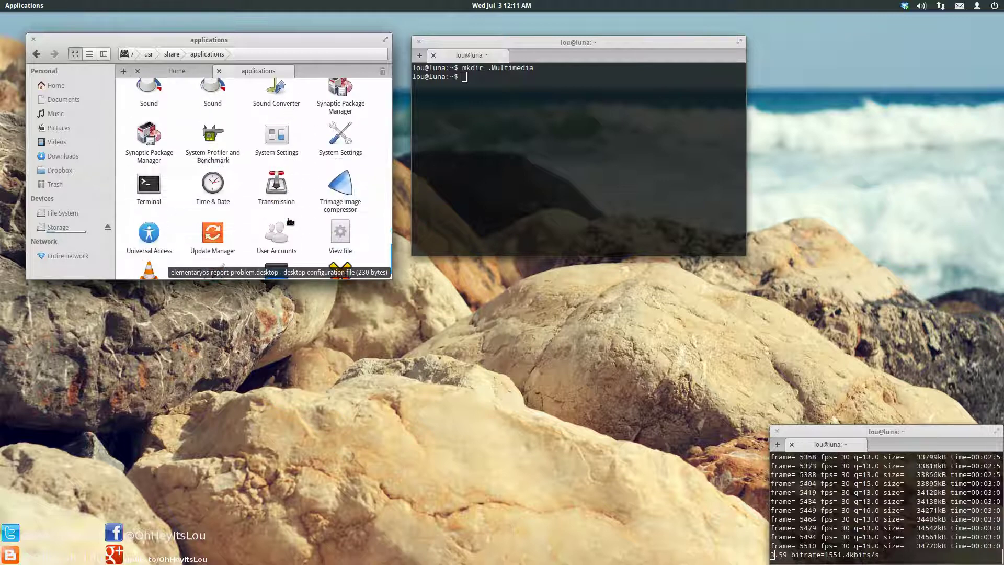
{"action": "scroll", "coordinate": [290, 222], "scroll_direction": "down", "scroll_amount": 1}
{"action": "left_click", "coordinate": [161, 251], "text": "ctrl"}
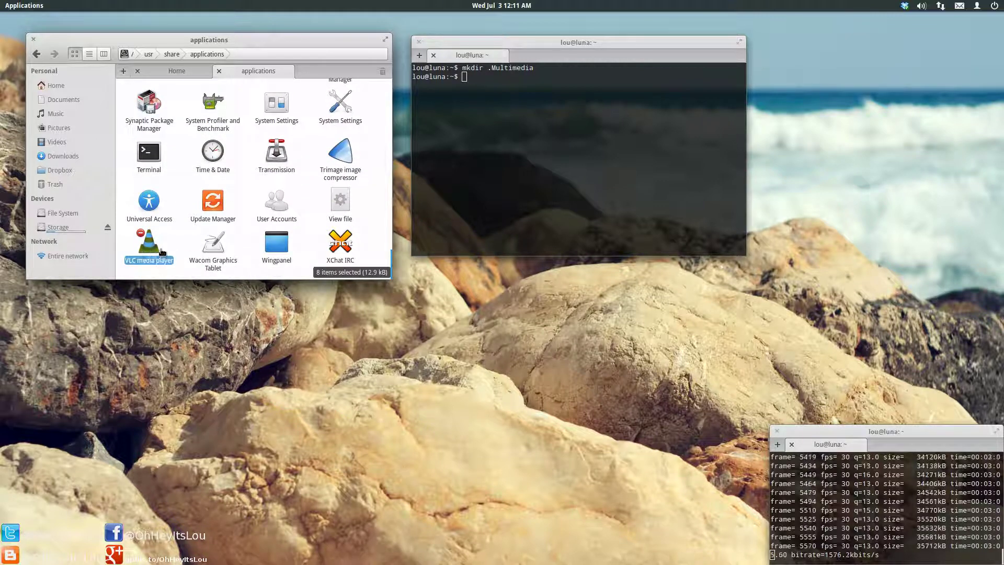
{"action": "left_click", "coordinate": [157, 251]}
{"action": "right_click", "coordinate": [152, 250]}
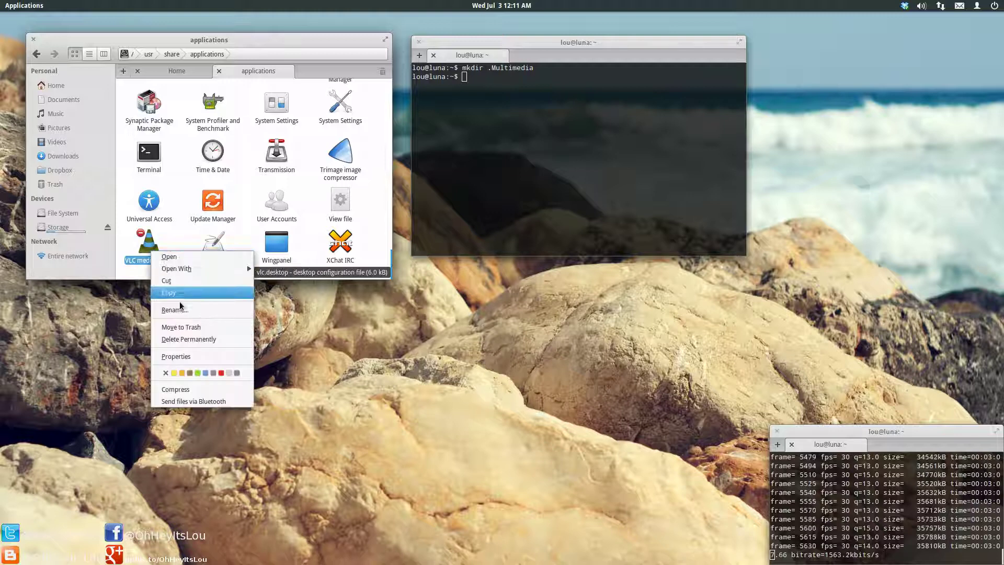
{"action": "left_click", "coordinate": [198, 295]}
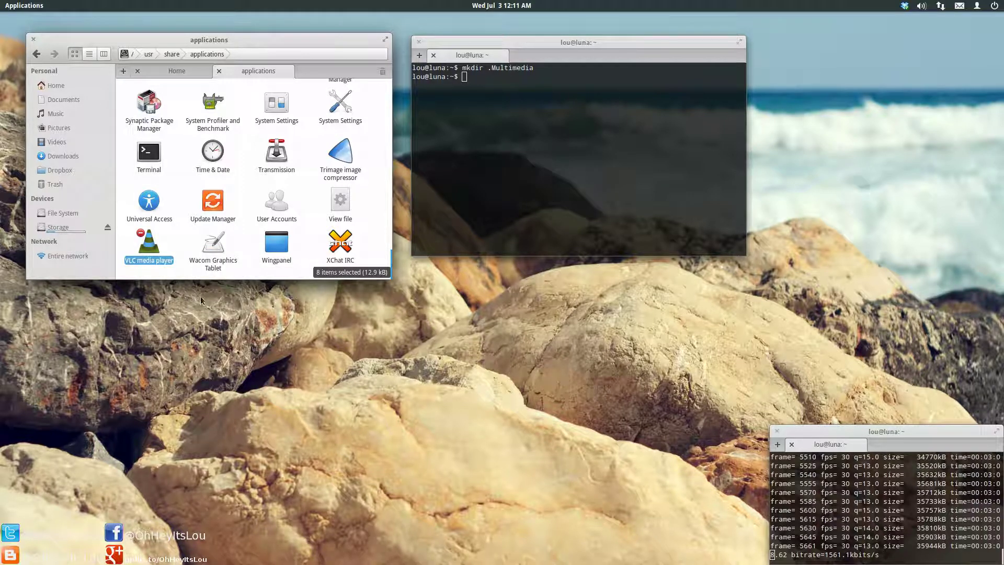
Show hidden files in the Home tab, paste the launchers into .Multimedia, and go back to Home.
{"action": "left_click", "coordinate": [174, 72]}
{"action": "key", "text": "ctrl+h"}
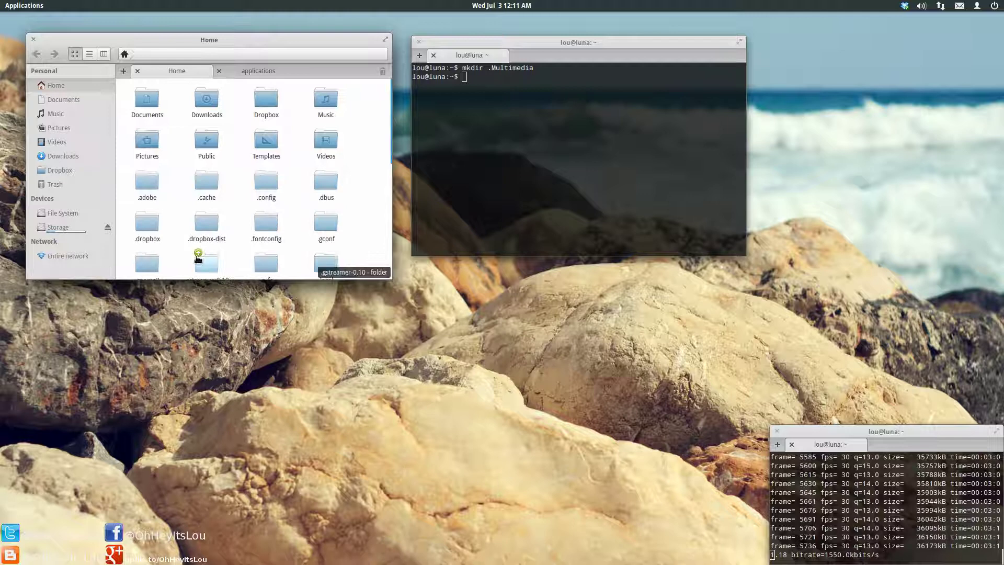
{"action": "scroll", "coordinate": [212, 245], "scroll_direction": "down", "scroll_amount": 5}
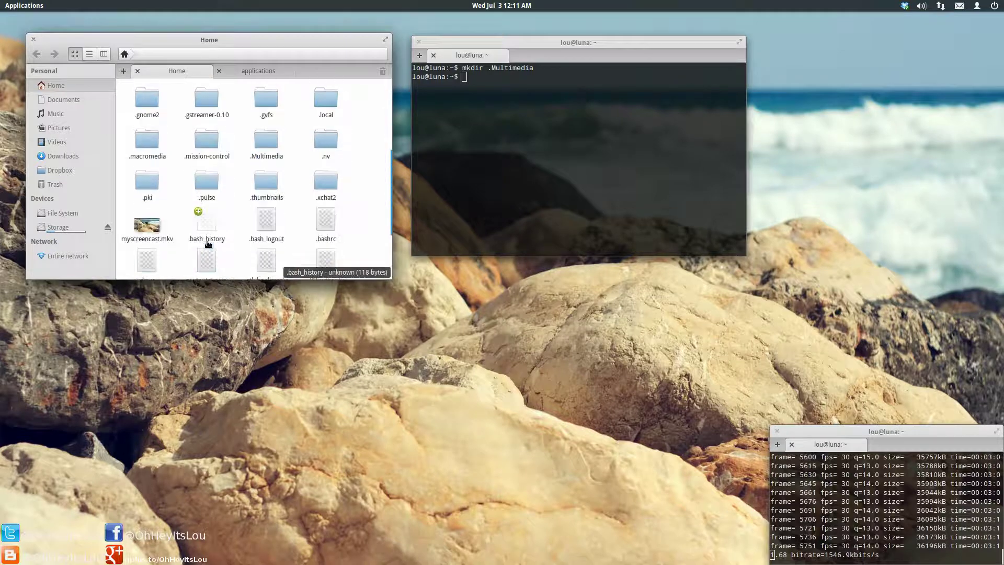
{"action": "double_click", "coordinate": [267, 156]}
{"action": "right_click", "coordinate": [232, 127]}
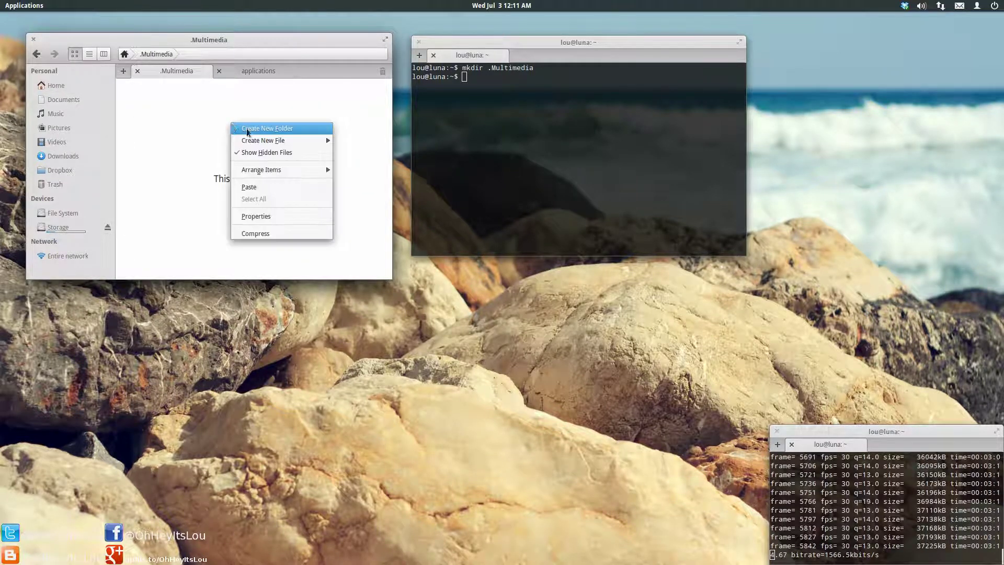
{"action": "left_click", "coordinate": [287, 193]}
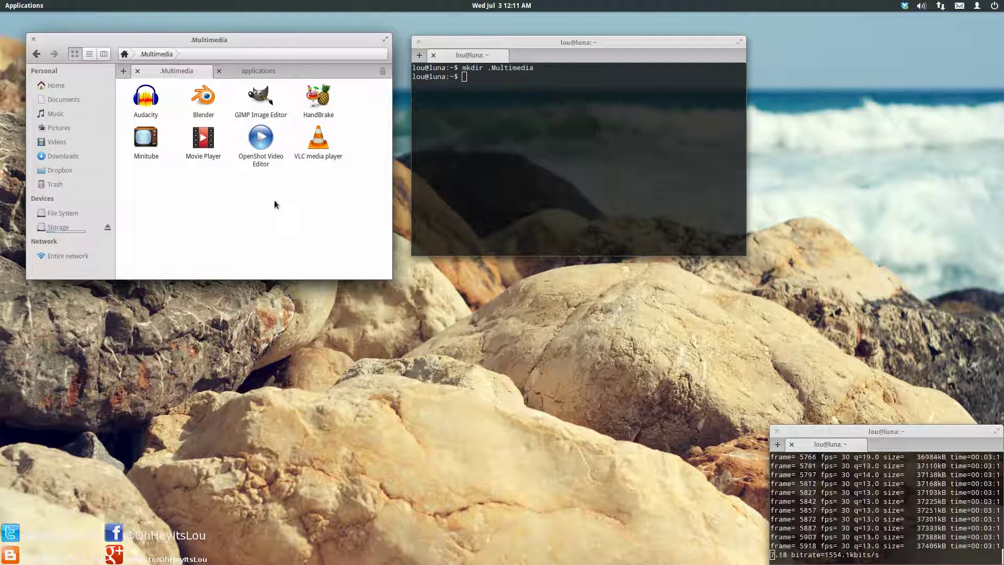
{"action": "key", "text": "alt+Left"}
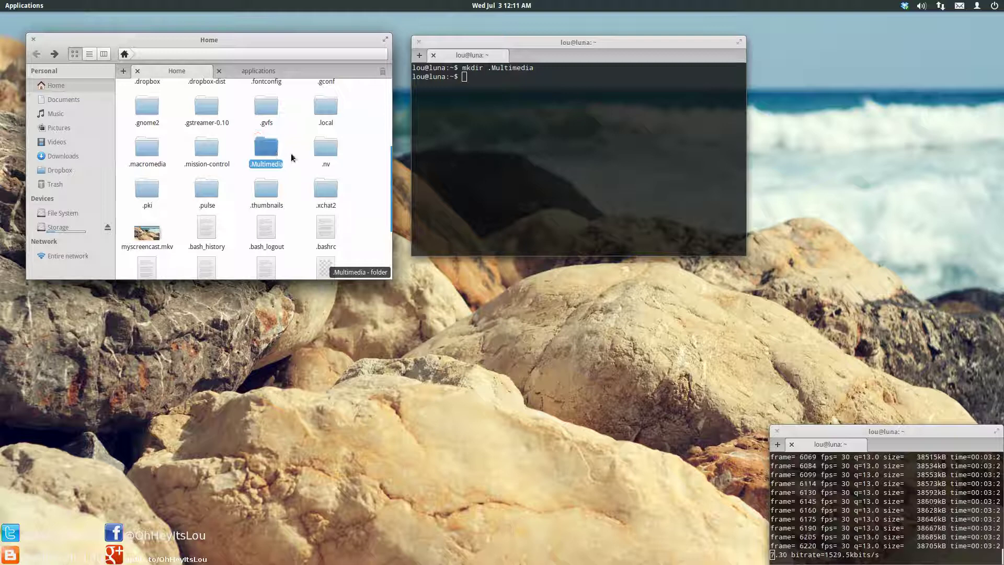
Drag .Multimedia onto the Plank dock, swap it with Software Center, and open its app list.
{"action": "left_click_drag", "start_coordinate": [271, 149], "coordinate": [446, 562]}
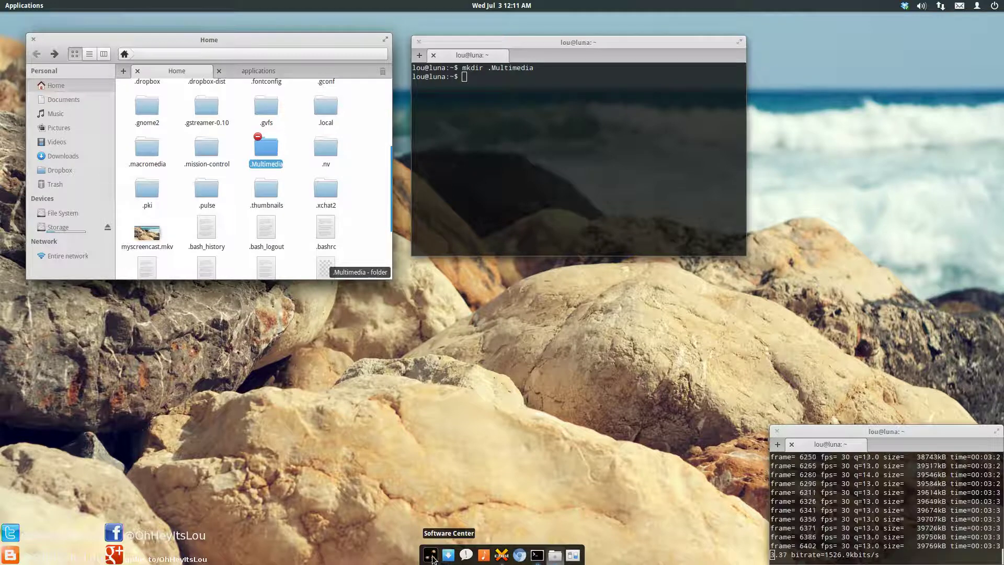
{"action": "right_click", "coordinate": [433, 560]}
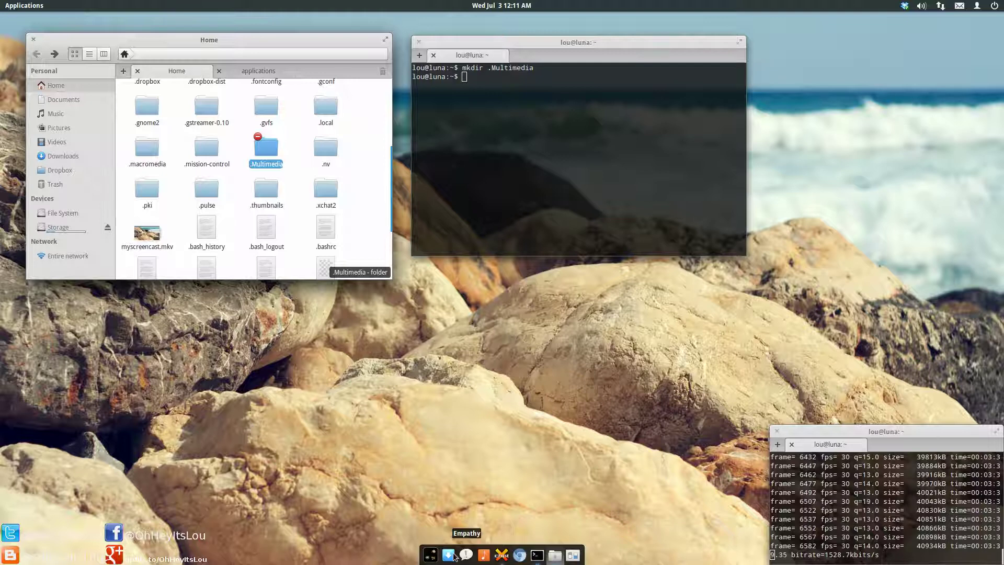
{"action": "left_click_drag", "start_coordinate": [430, 555], "coordinate": [559, 559]}
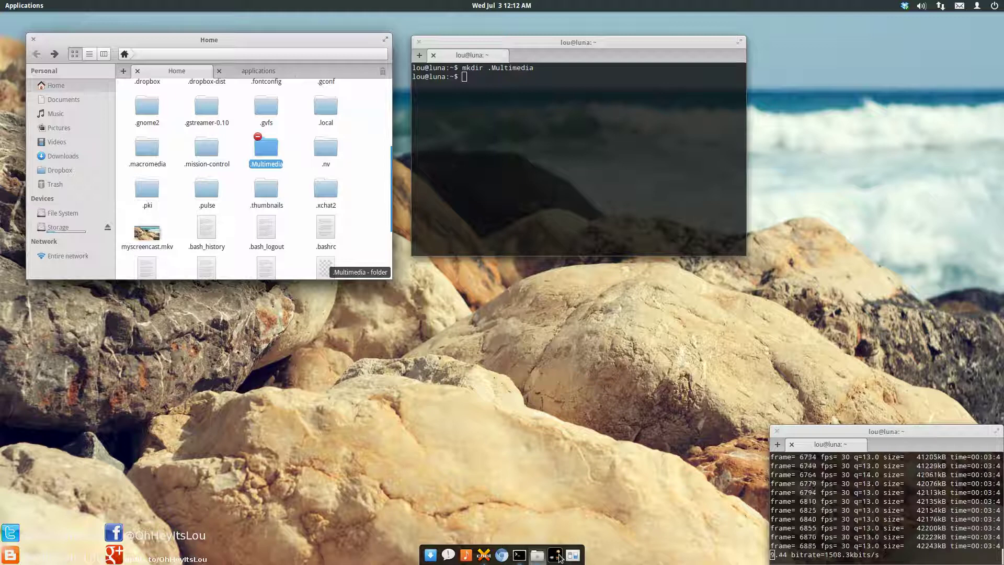
{"action": "left_click", "coordinate": [556, 556]}
Dismiss the dock app list, hide dot-folders in Home with Ctrl+H, and close Files.
{"action": "left_click", "coordinate": [299, 236]}
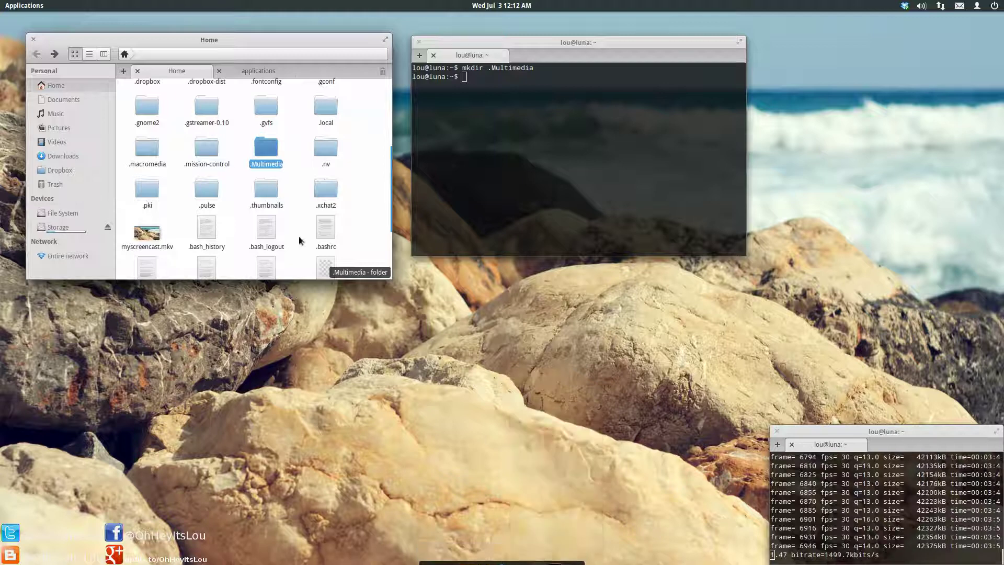
{"action": "left_click", "coordinate": [365, 169]}
{"action": "key", "text": "ctrl+h"}
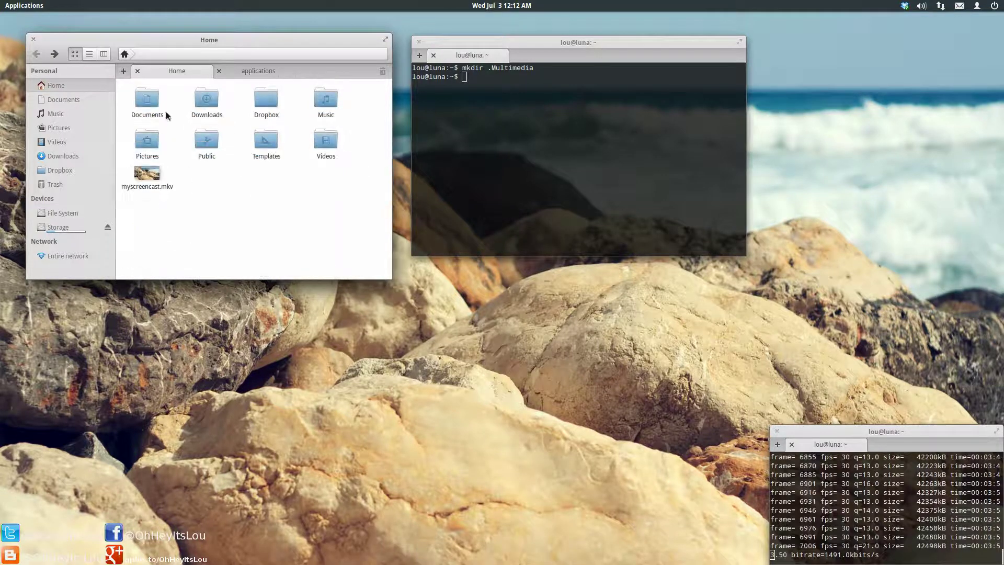
{"action": "left_click", "coordinate": [33, 39]}
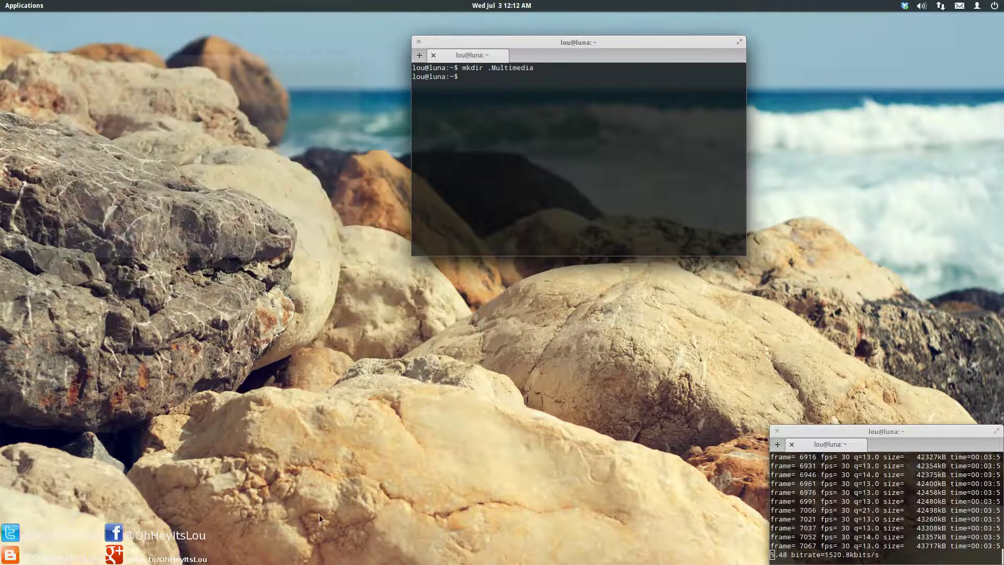
Reopen Home from the dock, maximize and restore the window, then close it.
{"action": "left_click", "coordinate": [536, 553]}
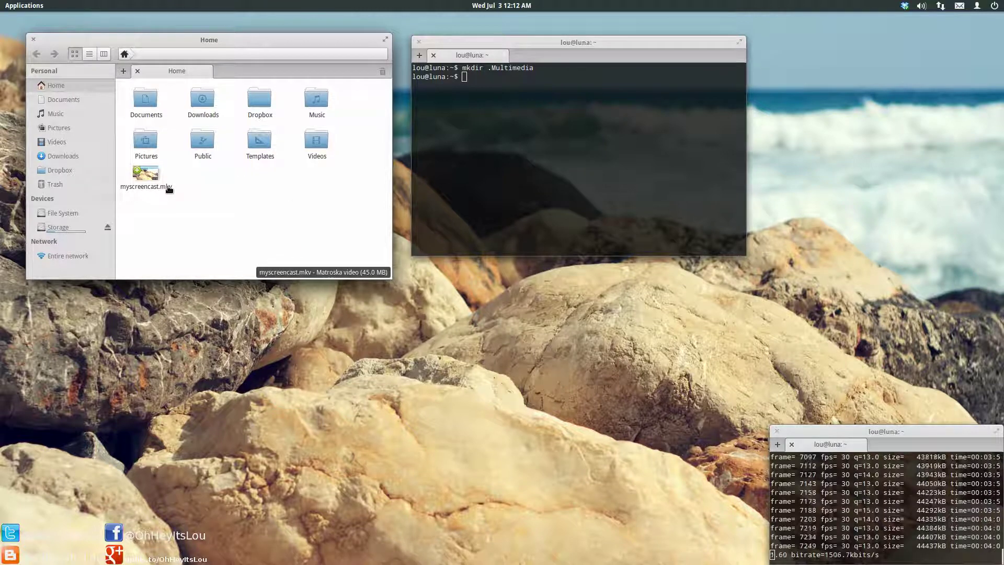
{"action": "left_click_drag", "start_coordinate": [230, 46], "coordinate": [224, 41]}
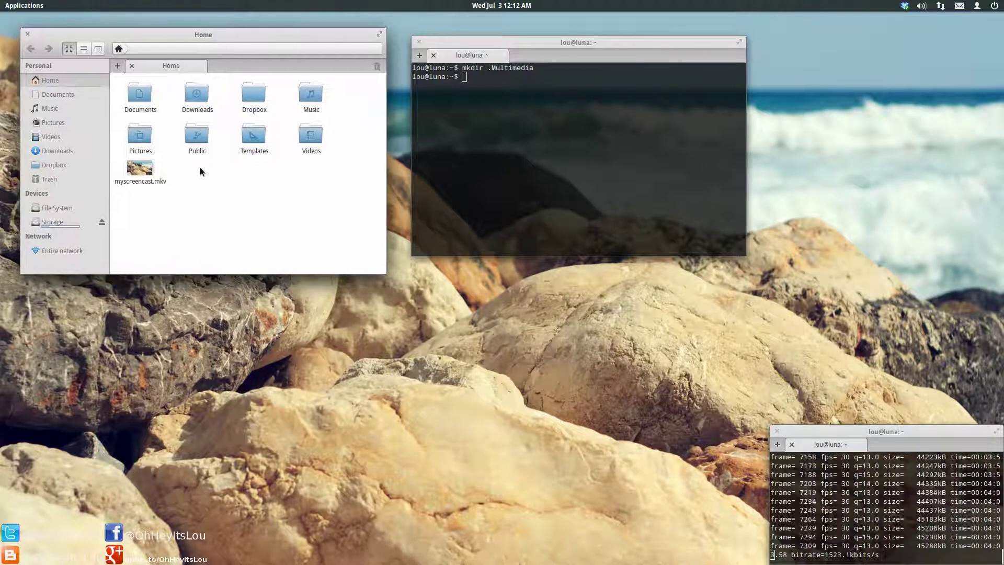
{"action": "double_click", "coordinate": [28, 33]}
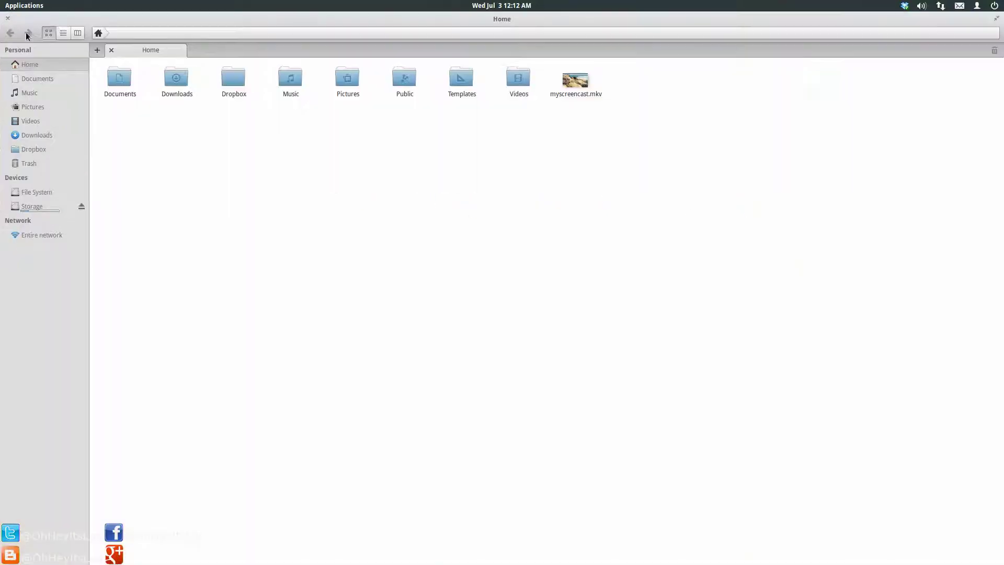
{"action": "double_click", "coordinate": [22, 20]}
{"action": "left_click", "coordinate": [26, 33]}
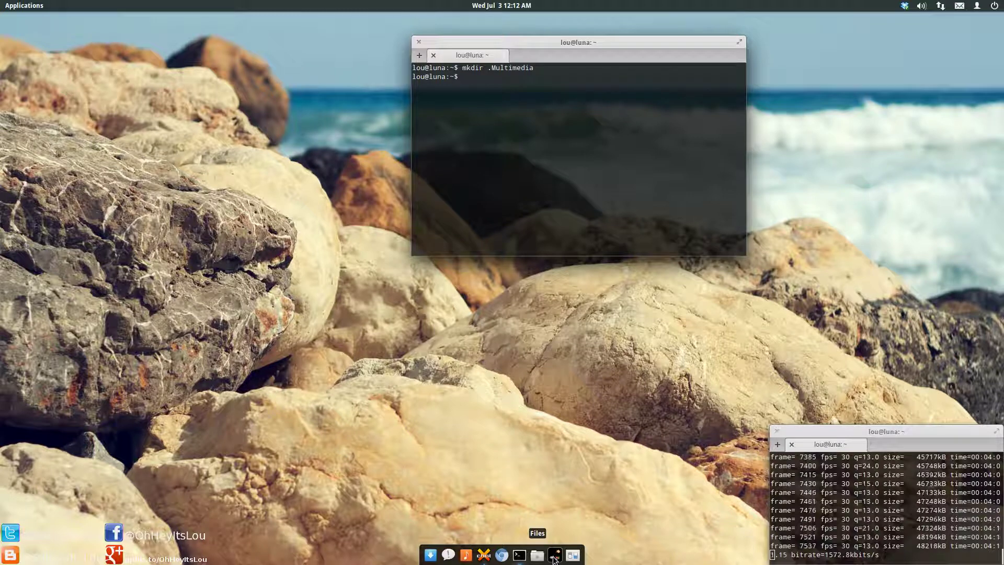
{"action": "mouse_move", "coordinate": [552, 562]}
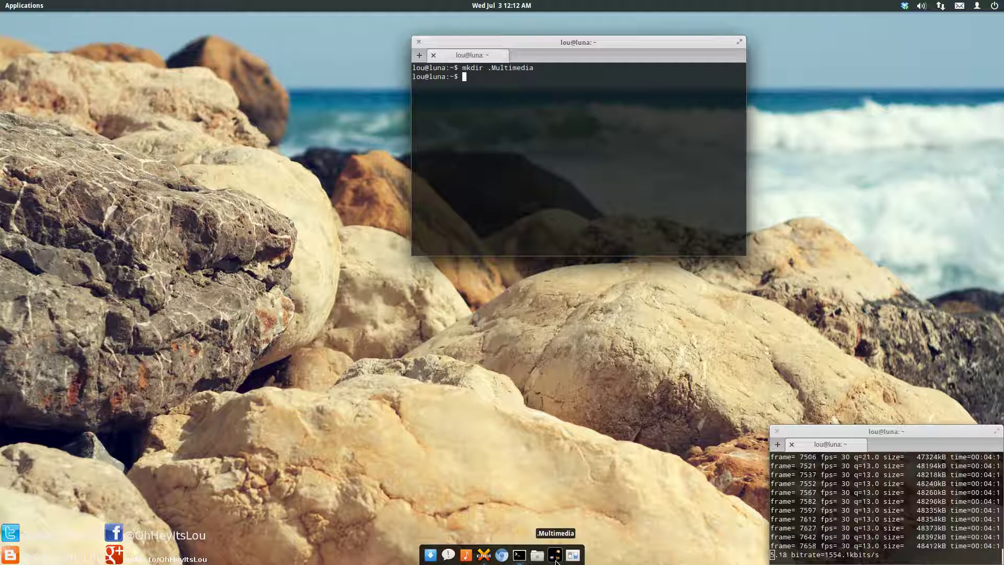
{"action": "right_click", "coordinate": [557, 561]}
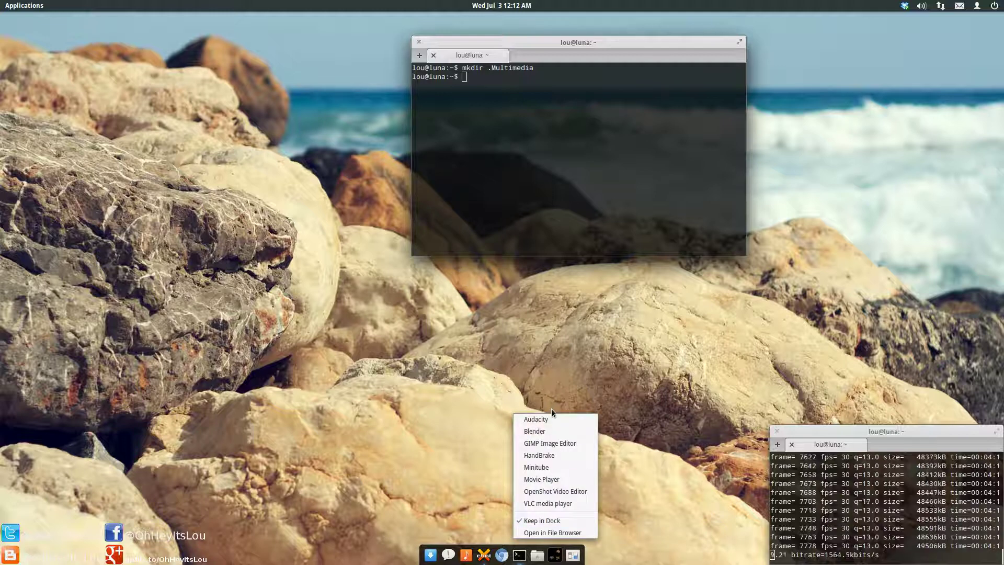
{"action": "left_click", "coordinate": [576, 424]}
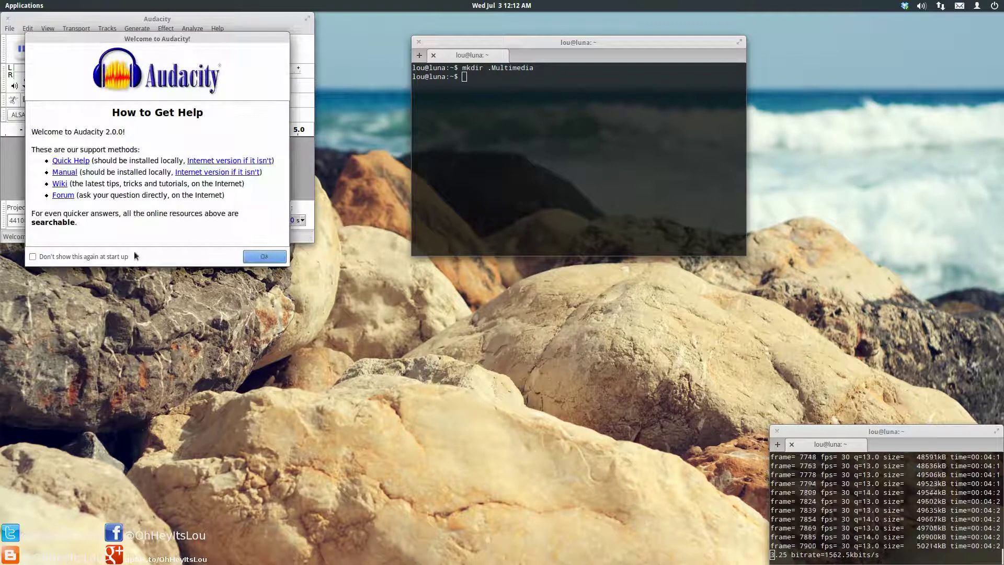
{"action": "left_click", "coordinate": [246, 256]}
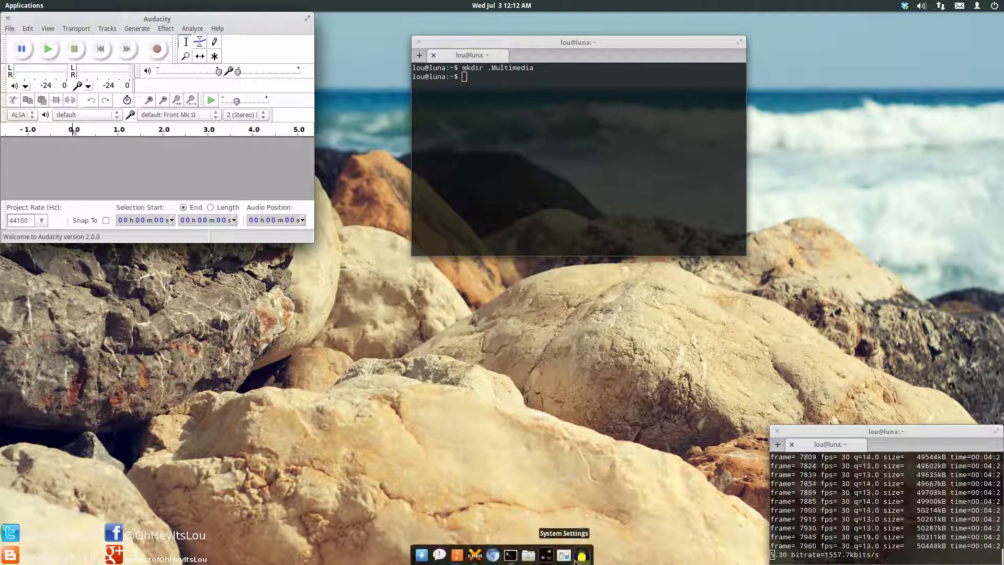
{"action": "left_click", "coordinate": [577, 560]}
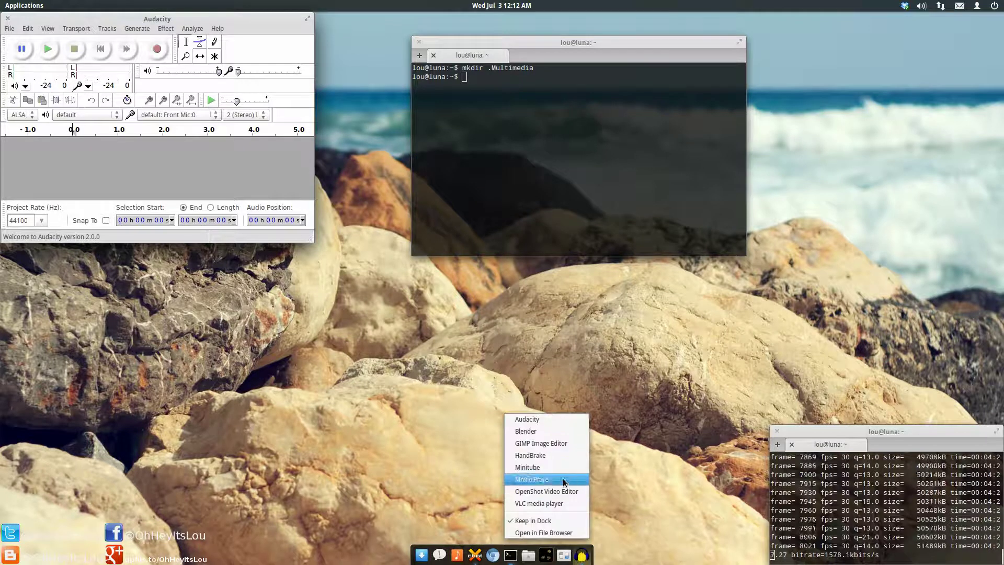
{"action": "left_click", "coordinate": [563, 480]}
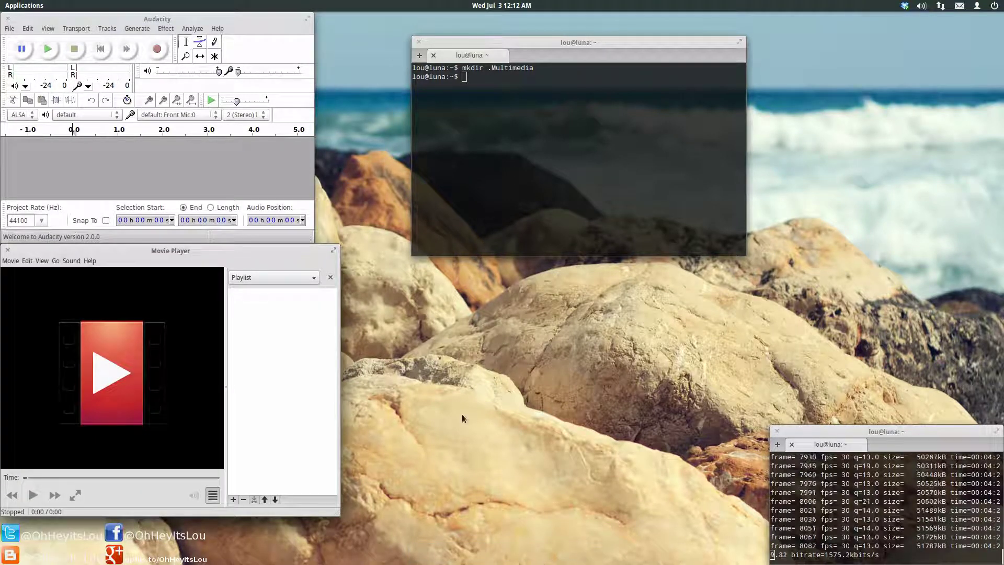
{"action": "mouse_move", "coordinate": [564, 564]}
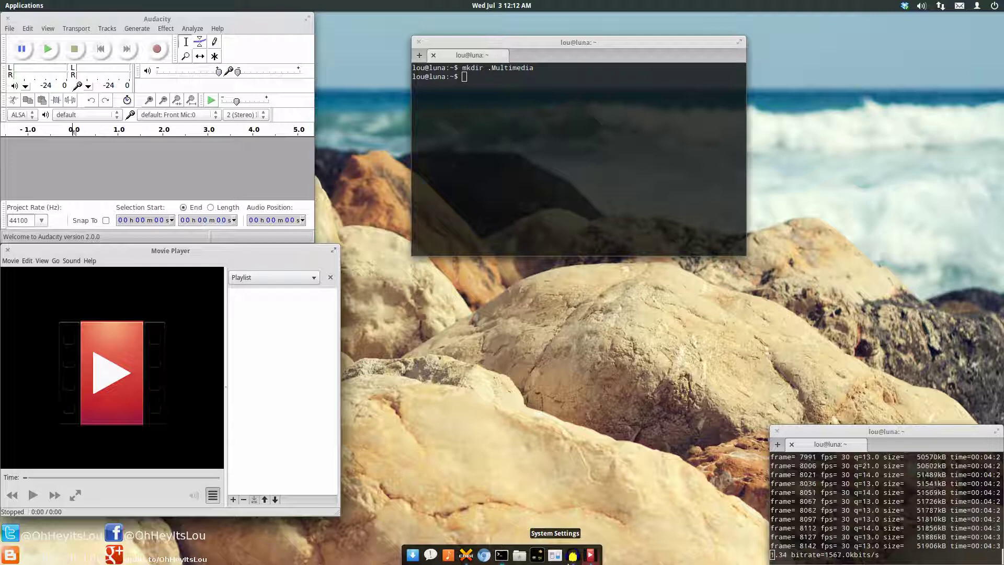
{"action": "left_click", "coordinate": [8, 250]}
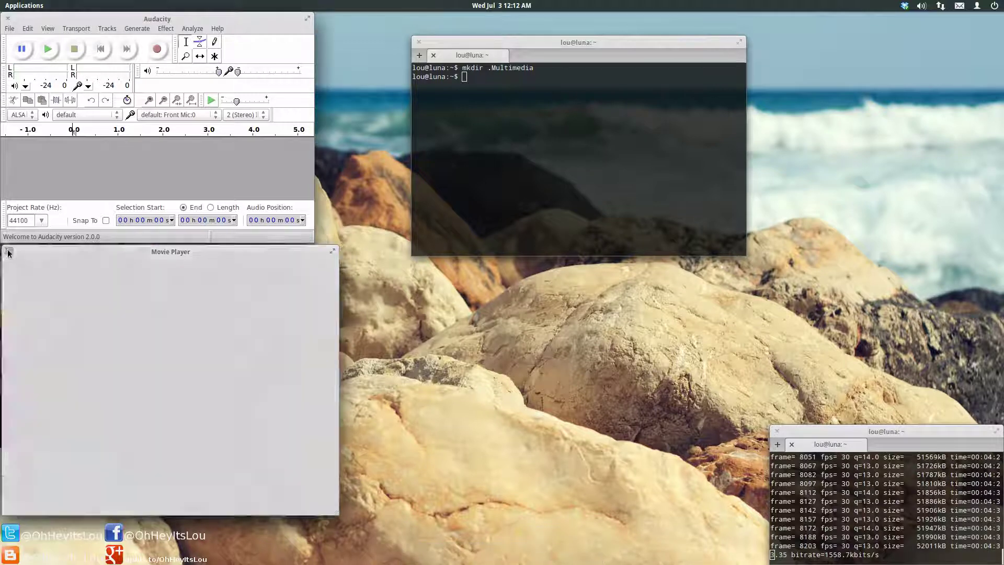
{"action": "left_click", "coordinate": [7, 18]}
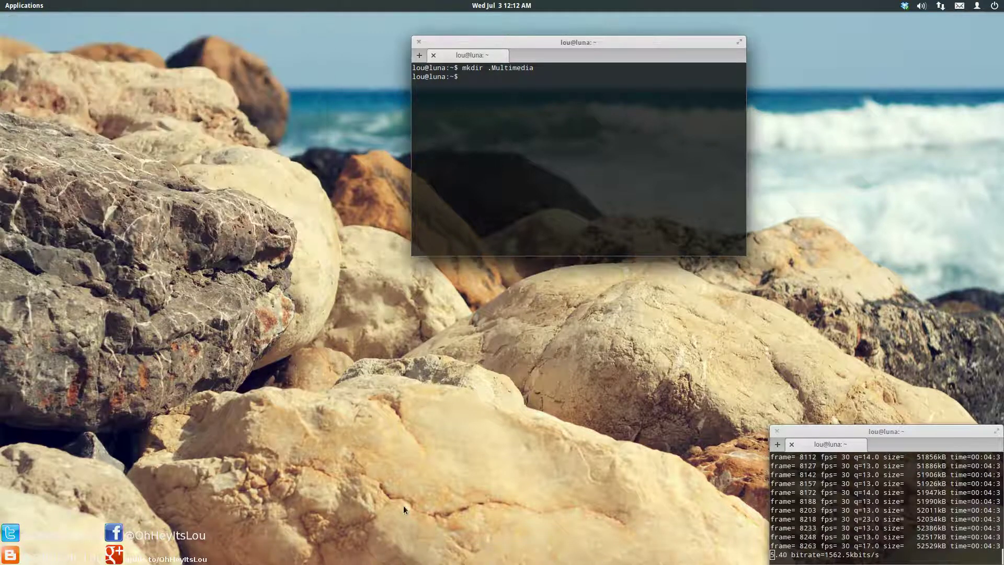
{"action": "mouse_move", "coordinate": [483, 562]}
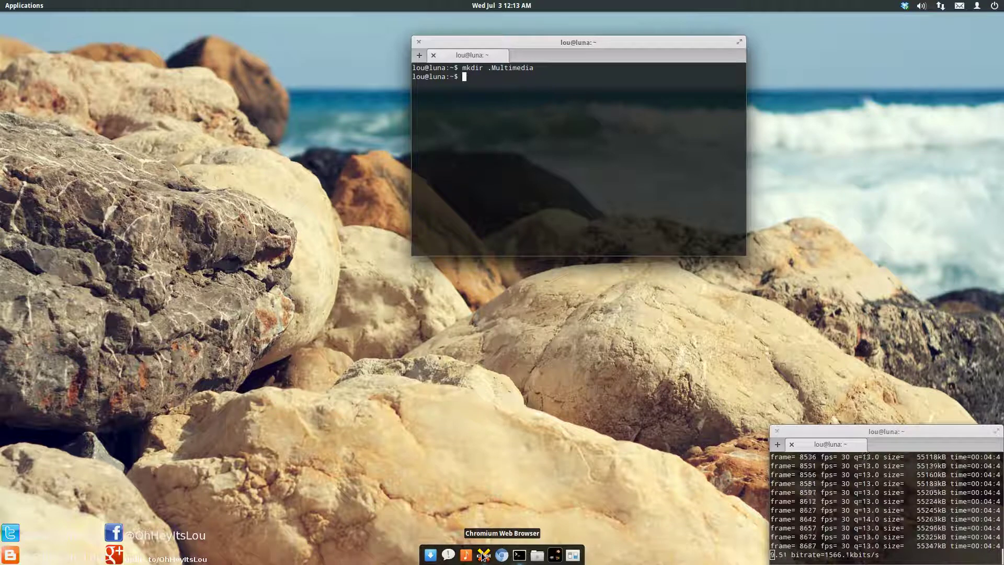
{"action": "left_click", "coordinate": [554, 559]}
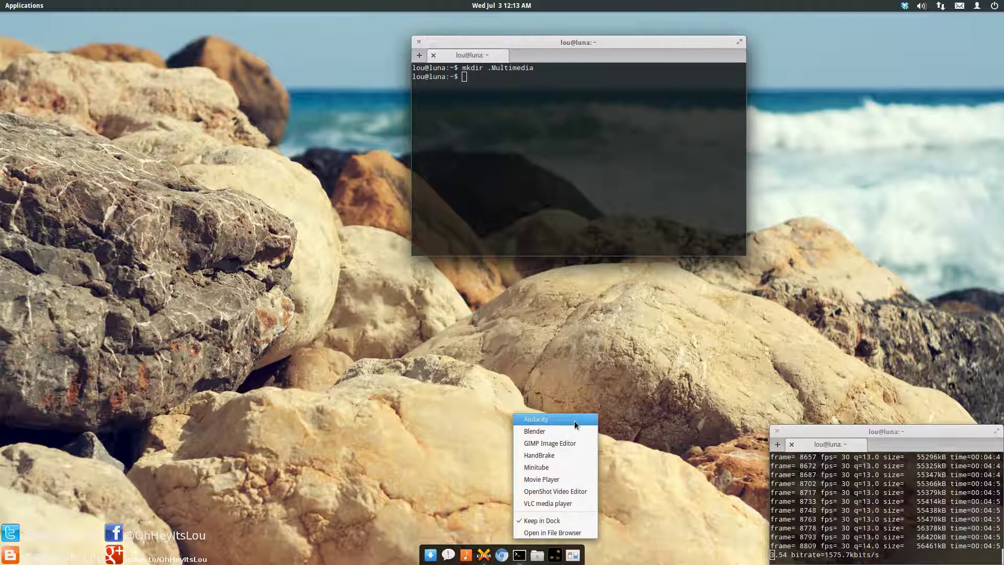
{"action": "left_click", "coordinate": [573, 491]}
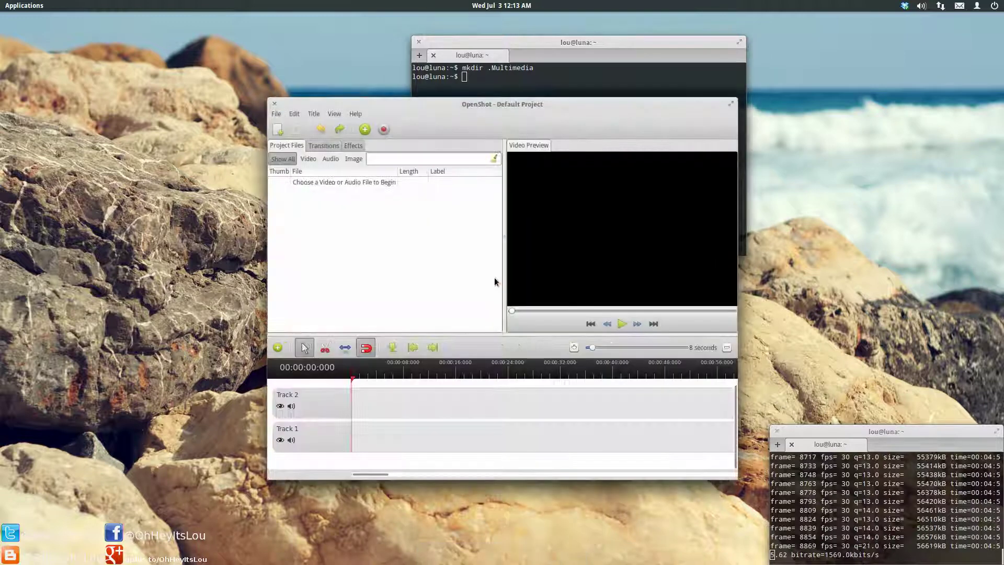
{"action": "left_click_drag", "start_coordinate": [525, 108], "coordinate": [365, 112]}
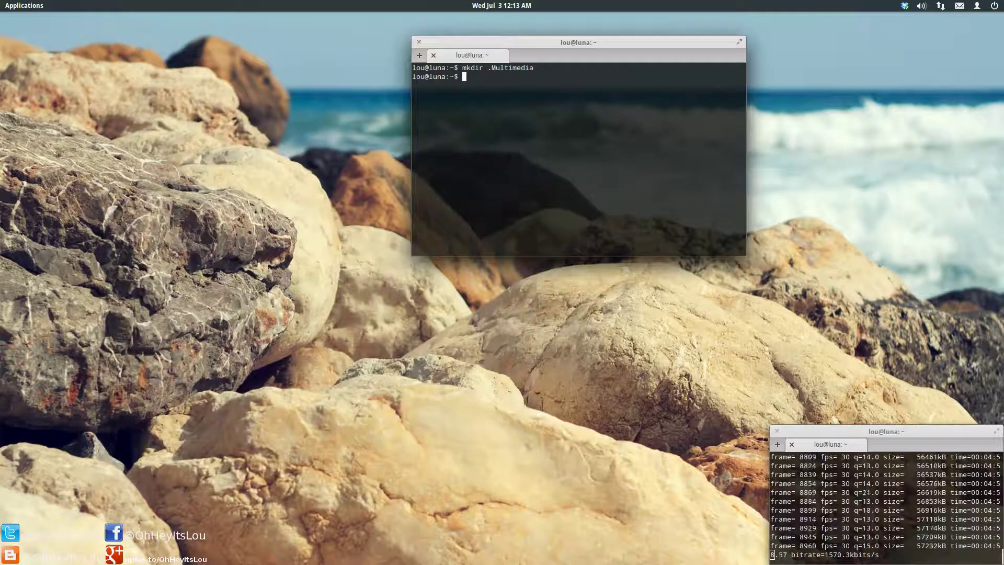